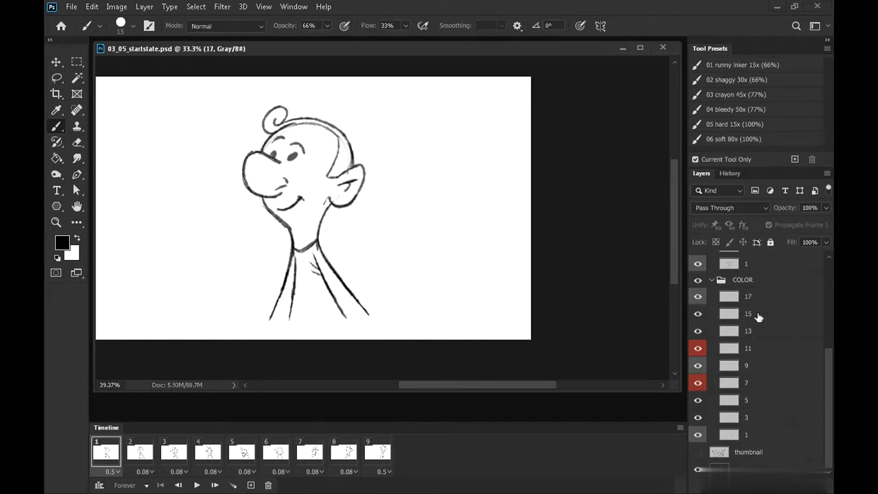
Hide layers 1 through 17 in the COLOR group, select its layer 1 and turn off Propagate Frame 1
{"action": "left_click_drag", "start_coordinate": [828, 378], "coordinate": [782, 315]}
{"action": "left_click_drag", "start_coordinate": [826, 346], "coordinate": [830, 438]}
{"action": "left_click_drag", "start_coordinate": [698, 297], "coordinate": [698, 426]}
{"action": "left_click", "coordinate": [808, 427]}
{"action": "left_click", "coordinate": [768, 224]}
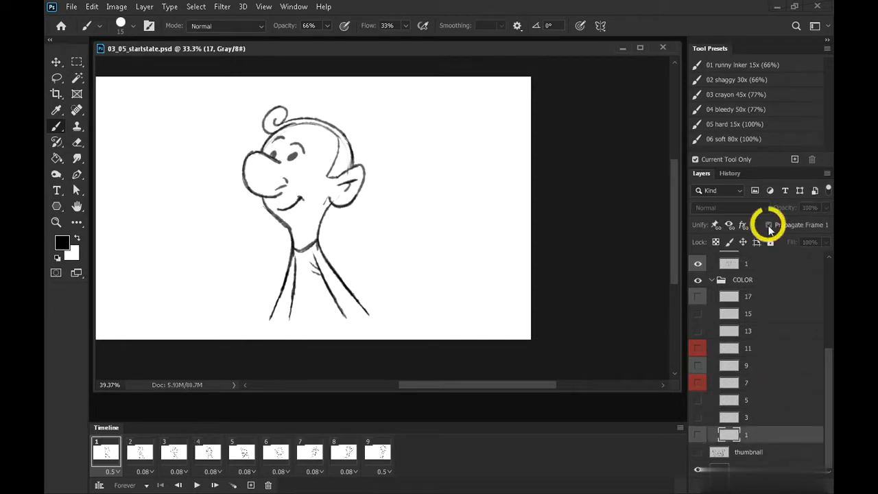
Show the matching COLOR layer in each animation frame, from layer 1 in frame 1 through layer 17 in frame 9
{"action": "left_click", "coordinate": [698, 435]}
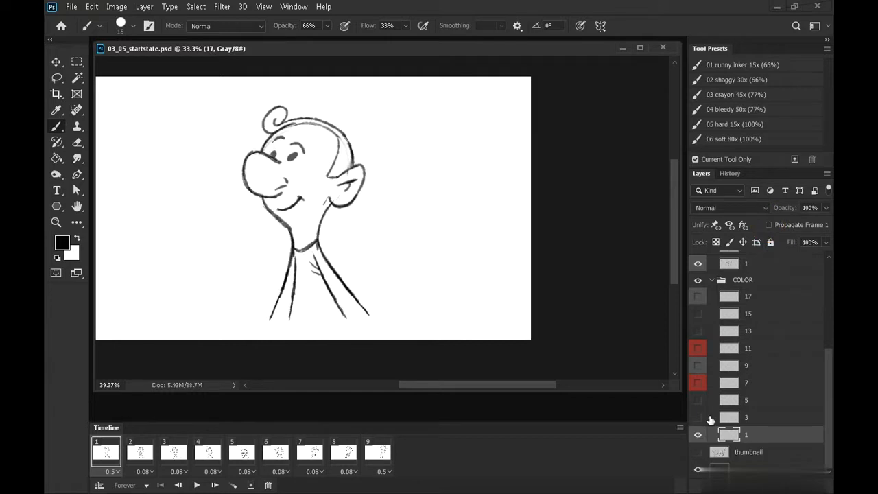
{"action": "key", "text": "Right"}
{"action": "key", "text": "Right"}
{"action": "key", "text": "Right"}
{"action": "key", "text": "Right"}
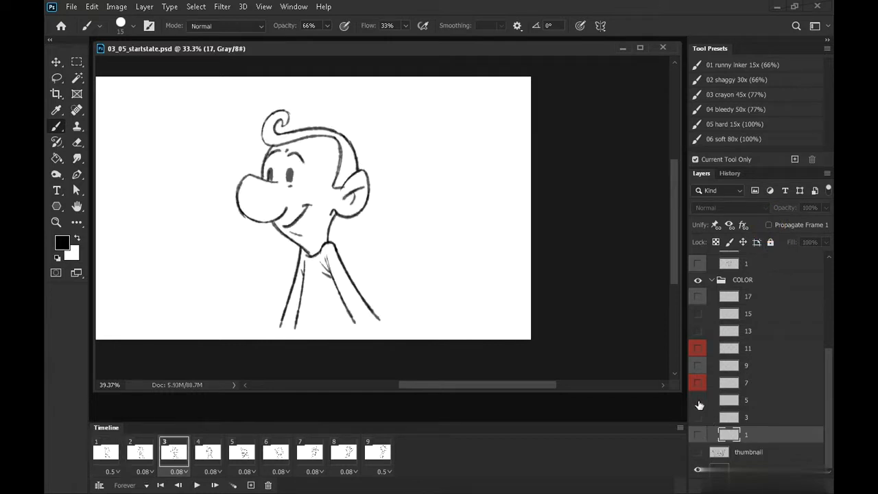
{"action": "key", "text": "Right"}
{"action": "key", "text": "Right"}
{"action": "key", "text": "Right"}
{"action": "key", "text": "Right"}
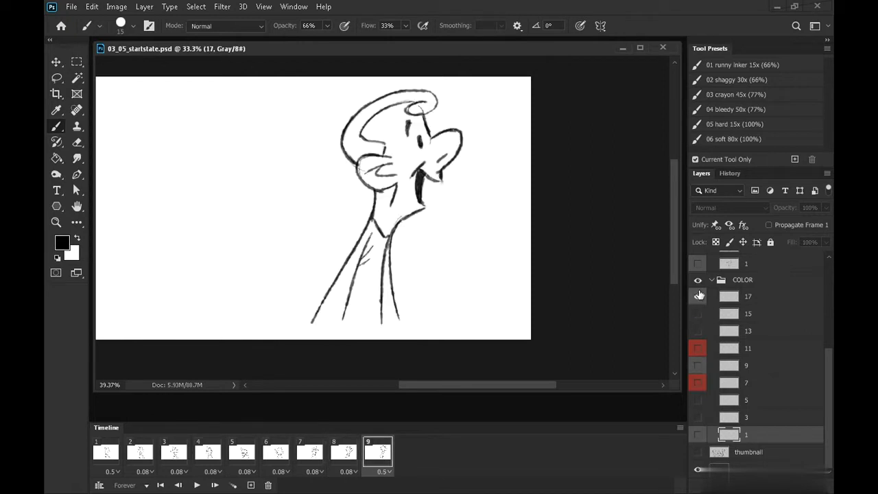
Enlarge the Layers panel by shrinking Tool Presets above it, and go back to frame 1
{"action": "mouse_move", "coordinate": [829, 377]}
{"action": "left_mouse_down"}
{"action": "mouse_move", "coordinate": [831, 356]}
{"action": "mouse_move", "coordinate": [825, 372]}
{"action": "left_mouse_up"}
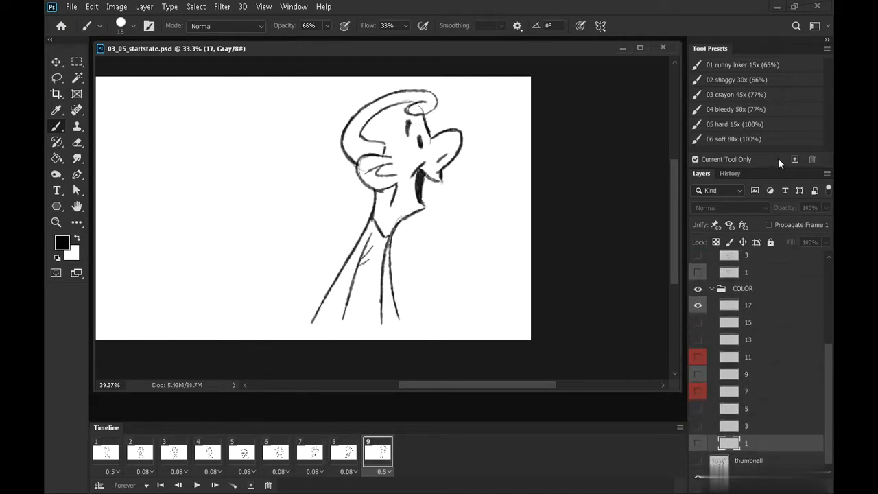
{"action": "left_click_drag", "start_coordinate": [774, 168], "coordinate": [776, 123]}
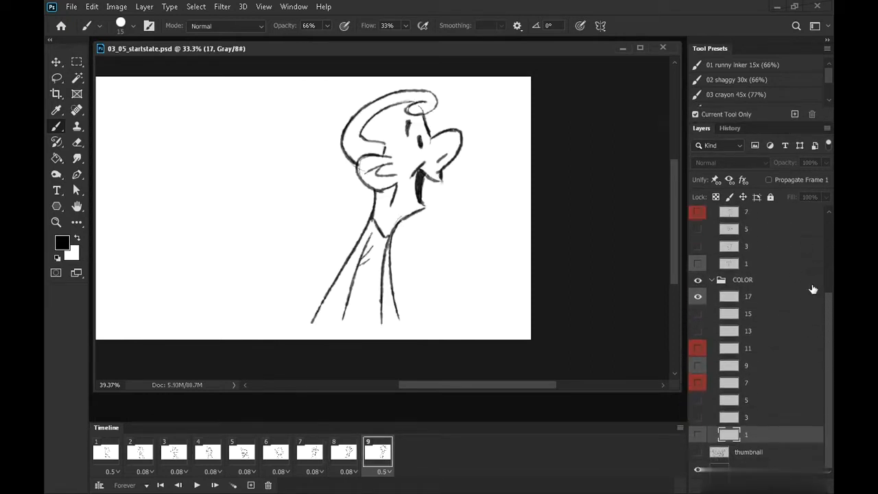
{"action": "key", "text": "Left"}
{"action": "left_click", "coordinate": [115, 451]}
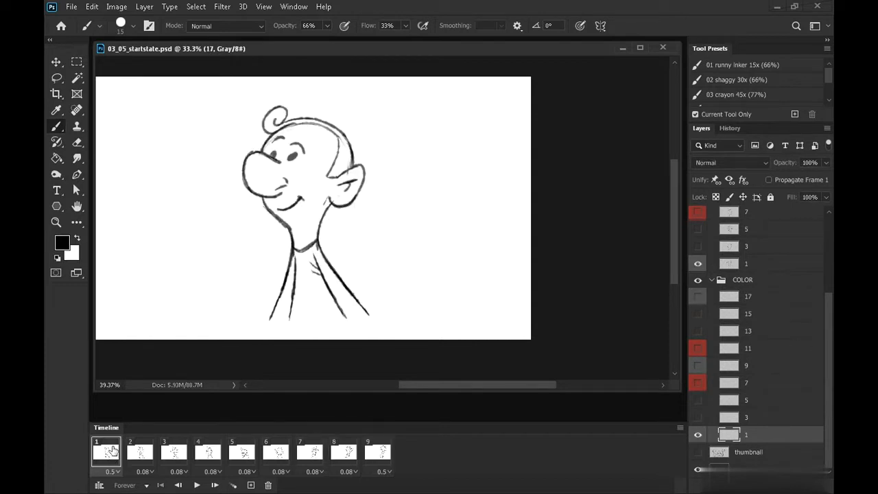
Go through the frames and compare COLOR layer visibility with the matching line drawing layers, returning to frame 1
{"action": "key", "text": "Right"}
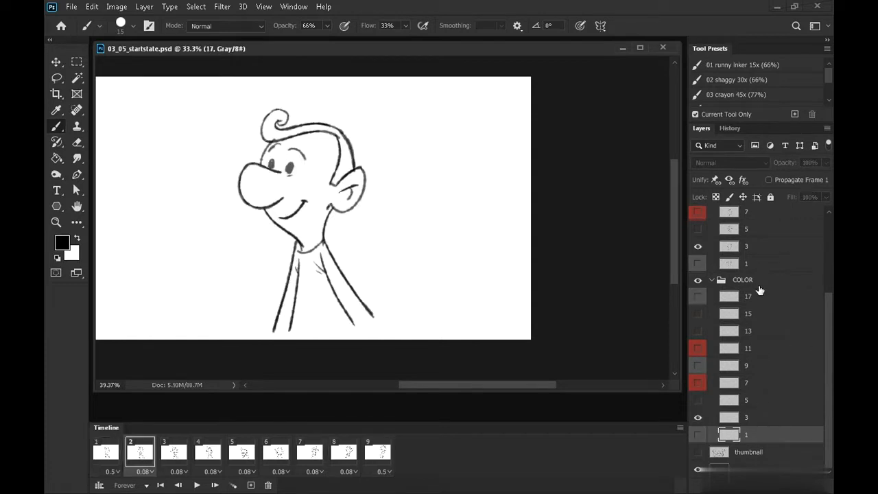
{"action": "key", "text": "Right"}
{"action": "scroll", "coordinate": [815, 319], "scroll_direction": "up", "scroll_amount": 3}
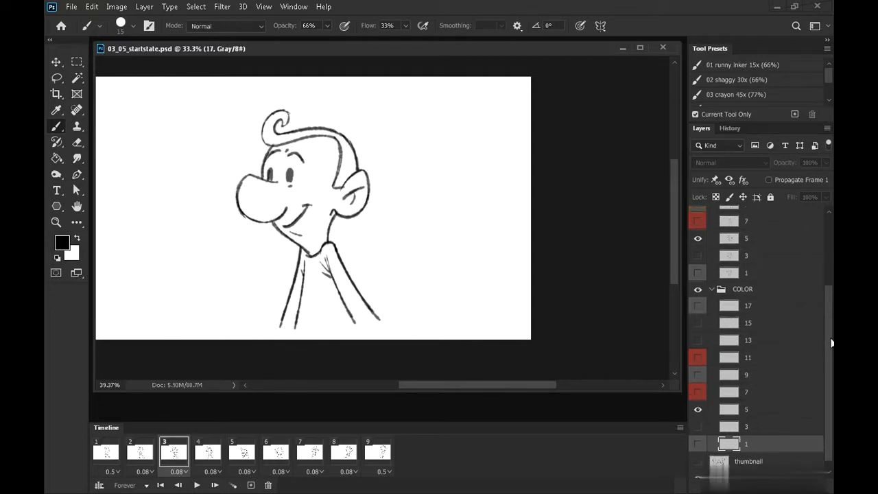
{"action": "key", "text": "Right"}
{"action": "key", "text": "Right"}
{"action": "key", "text": "Right"}
{"action": "key", "text": "Right"}
{"action": "key", "text": "Right"}
{"action": "scroll", "coordinate": [828, 306], "scroll_direction": "up", "scroll_amount": 3}
{"action": "key", "text": "Right"}
{"action": "key", "text": "Left"}
{"action": "key", "text": "Left"}
{"action": "key", "text": "Left"}
{"action": "key", "text": "Left"}
{"action": "key", "text": "Left"}
{"action": "key", "text": "Left"}
{"action": "scroll", "coordinate": [809, 363], "scroll_direction": "down", "scroll_amount": 4}
{"action": "left_click", "coordinate": [104, 453]}
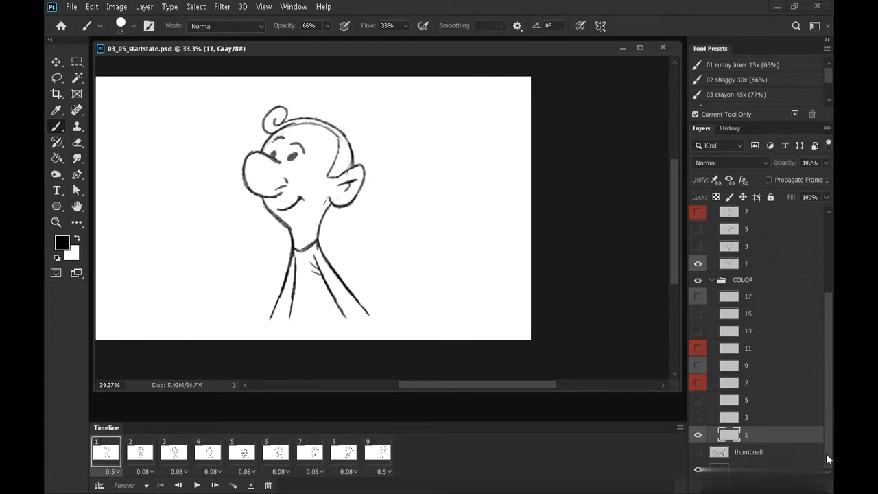
Fill the bottom background layer with a strong blue using the Paint Bucket tool
{"action": "left_click", "coordinate": [697, 470]}
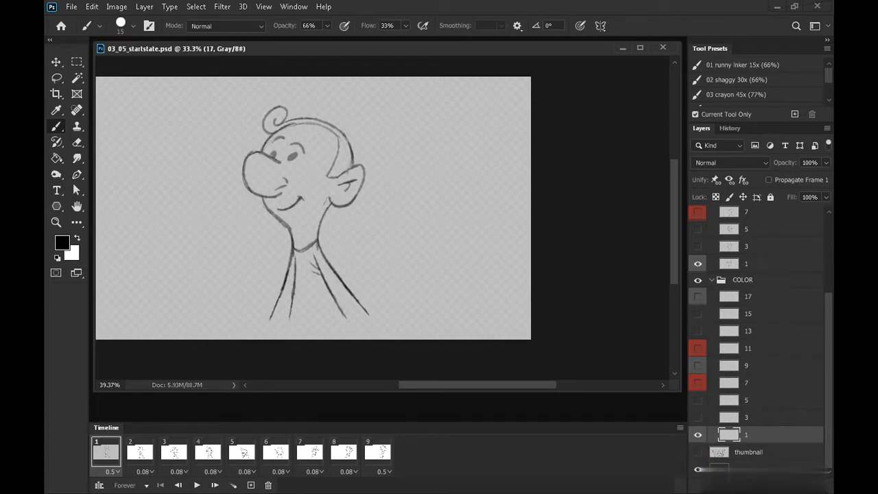
{"action": "left_click", "coordinate": [697, 470]}
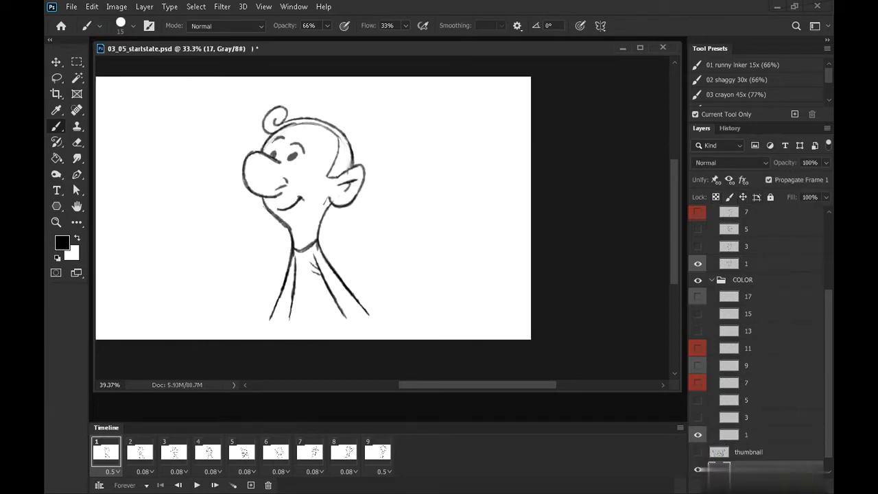
{"action": "left_click", "coordinate": [62, 243]}
{"action": "left_click", "coordinate": [681, 122]}
{"action": "left_click_drag", "start_coordinate": [632, 114], "coordinate": [617, 102]}
{"action": "left_click", "coordinate": [780, 65]}
{"action": "left_click", "coordinate": [60, 157]}
{"action": "left_click", "coordinate": [413, 182]}
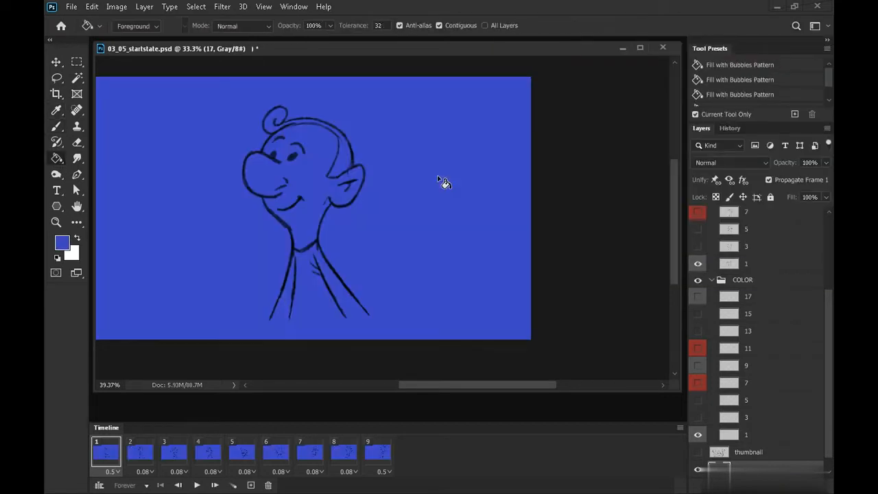
Select COLOR layer 1, make white the foreground colour and lasso the character's shoulders along the ink outline
{"action": "left_click", "coordinate": [767, 436]}
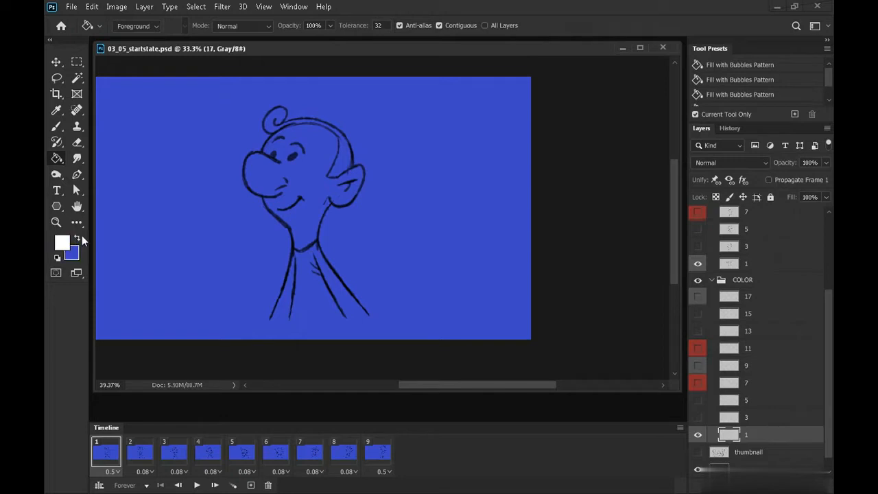
{"action": "key", "text": "z"}
{"action": "mouse_move", "coordinate": [323, 231]}
{"action": "left_mouse_down"}
{"action": "mouse_move", "coordinate": [348, 220]}
{"action": "mouse_move", "coordinate": [320, 238]}
{"action": "mouse_move", "coordinate": [375, 308]}
{"action": "mouse_move", "coordinate": [301, 278]}
{"action": "left_mouse_up"}
{"action": "left_click", "coordinate": [58, 79]}
{"action": "scroll", "coordinate": [357, 215], "scroll_direction": "down", "scroll_amount": 2}
{"action": "mouse_move", "coordinate": [281, 234]}
{"action": "left_mouse_down"}
{"action": "mouse_move", "coordinate": [248, 344]}
{"action": "mouse_move", "coordinate": [312, 317]}
{"action": "left_mouse_up"}
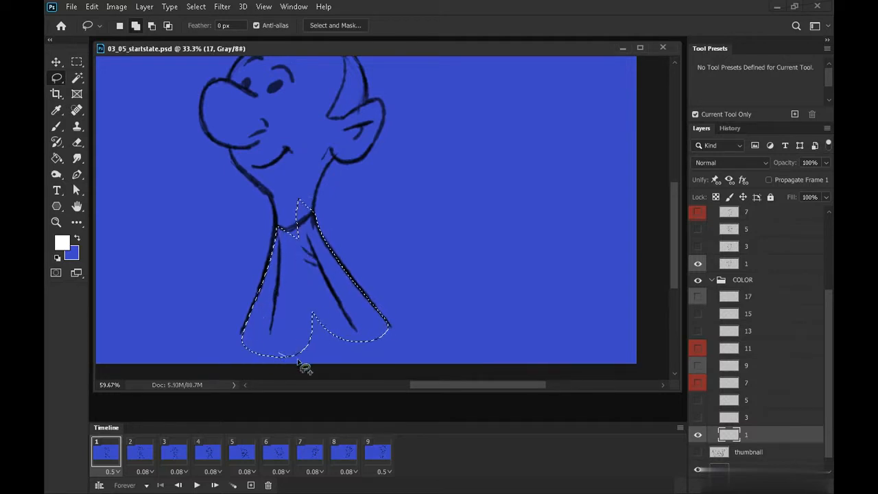
Add the neck, ear, face and nose to the lasso selection, following the line drawing in frame 1
{"action": "scroll", "coordinate": [333, 255], "scroll_direction": "up", "scroll_amount": 3}
{"action": "mouse_move", "coordinate": [333, 296]}
{"action": "left_mouse_down"}
{"action": "mouse_move", "coordinate": [347, 206]}
{"action": "mouse_move", "coordinate": [298, 251]}
{"action": "mouse_move", "coordinate": [286, 278]}
{"action": "mouse_move", "coordinate": [266, 252]}
{"action": "mouse_move", "coordinate": [321, 244]}
{"action": "mouse_move", "coordinate": [316, 257]}
{"action": "left_mouse_up"}
{"action": "mouse_move", "coordinate": [342, 219]}
{"action": "left_mouse_down"}
{"action": "mouse_move", "coordinate": [354, 232]}
{"action": "mouse_move", "coordinate": [377, 227]}
{"action": "left_mouse_up"}
{"action": "mouse_move", "coordinate": [395, 194]}
{"action": "left_mouse_down"}
{"action": "mouse_move", "coordinate": [376, 177]}
{"action": "mouse_move", "coordinate": [377, 229]}
{"action": "mouse_move", "coordinate": [376, 141]}
{"action": "mouse_move", "coordinate": [274, 221]}
{"action": "mouse_move", "coordinate": [304, 117]}
{"action": "left_mouse_up"}
{"action": "mouse_move", "coordinate": [241, 213]}
{"action": "left_mouse_down"}
{"action": "mouse_move", "coordinate": [213, 175]}
{"action": "mouse_move", "coordinate": [226, 148]}
{"action": "mouse_move", "coordinate": [248, 156]}
{"action": "mouse_move", "coordinate": [302, 196]}
{"action": "left_mouse_up"}
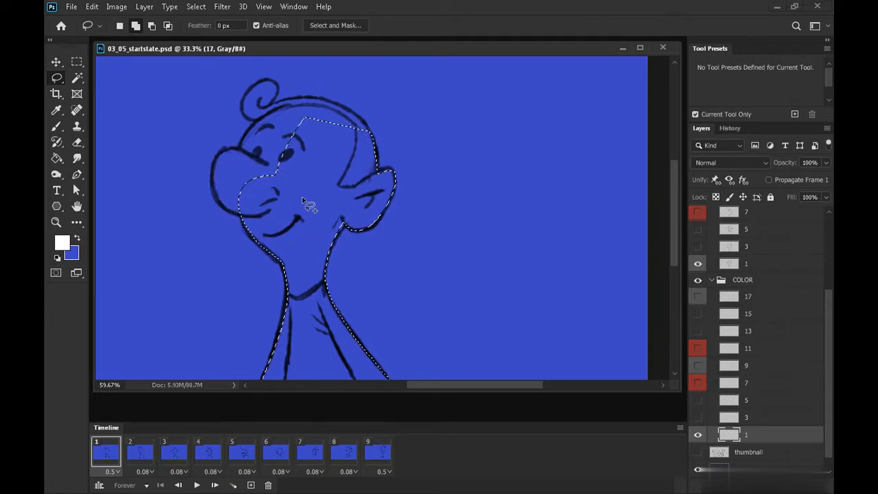
{"action": "mouse_move", "coordinate": [239, 153]}
{"action": "left_mouse_down"}
{"action": "mouse_move", "coordinate": [274, 116]}
{"action": "mouse_move", "coordinate": [268, 183]}
{"action": "left_mouse_up"}
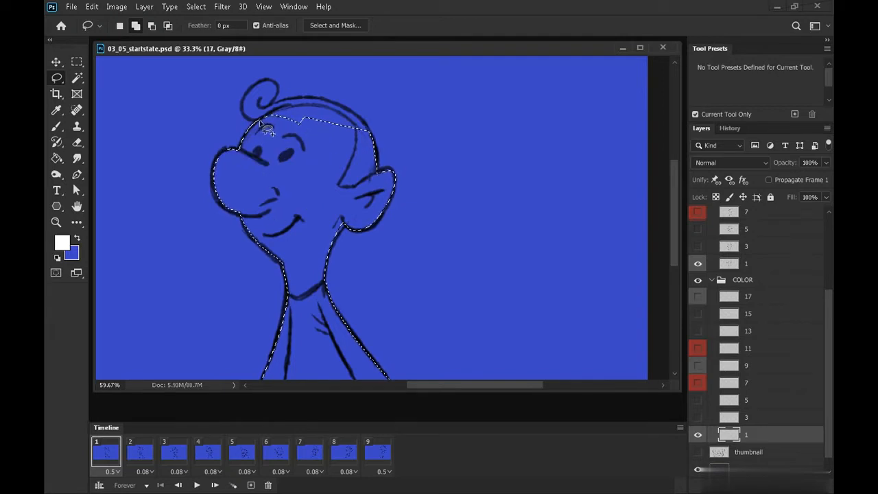
Add the hair curl and the top of the head to the lasso selection
{"action": "mouse_move", "coordinate": [282, 91]}
{"action": "left_mouse_down"}
{"action": "mouse_move", "coordinate": [272, 115]}
{"action": "mouse_move", "coordinate": [256, 118]}
{"action": "left_mouse_up"}
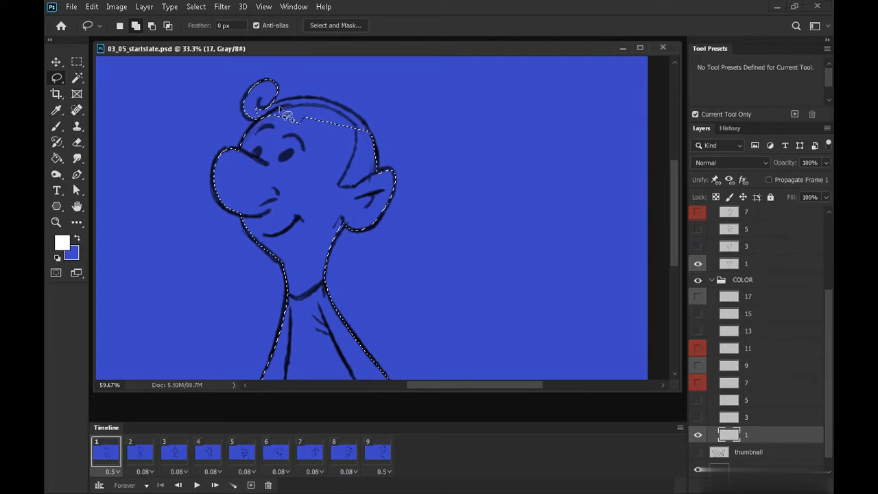
{"action": "mouse_move", "coordinate": [268, 106]}
{"action": "left_mouse_down"}
{"action": "mouse_move", "coordinate": [277, 158]}
{"action": "mouse_move", "coordinate": [273, 145]}
{"action": "left_mouse_up"}
{"action": "mouse_move", "coordinate": [334, 103]}
{"action": "left_mouse_down"}
{"action": "mouse_move", "coordinate": [357, 117]}
{"action": "mouse_move", "coordinate": [276, 126]}
{"action": "mouse_move", "coordinate": [293, 100]}
{"action": "mouse_move", "coordinate": [343, 115]}
{"action": "mouse_move", "coordinate": [332, 140]}
{"action": "left_mouse_up"}
Extend the body selection down to the canvas's bottom edge and fill the whole silhouette with white on COLOR layer 1
{"action": "left_click_drag", "start_coordinate": [470, 321], "coordinate": [488, 224]}
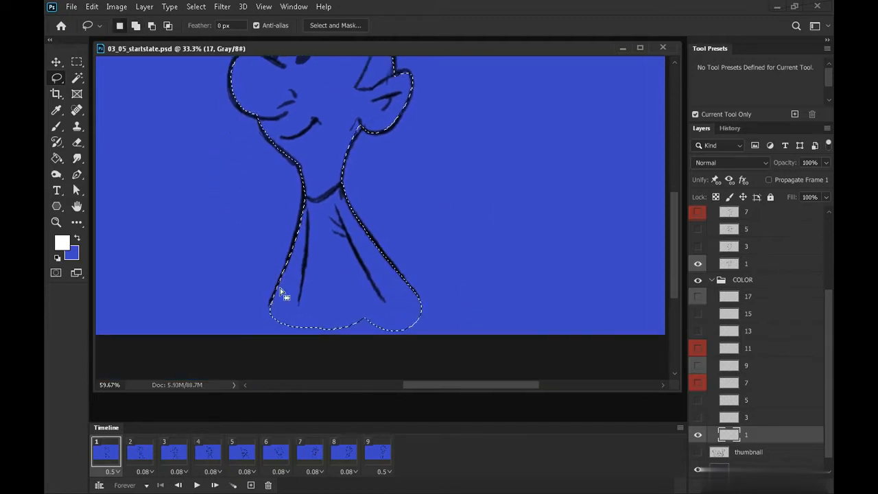
{"action": "mouse_move", "coordinate": [420, 298]}
{"action": "left_mouse_down"}
{"action": "mouse_move", "coordinate": [342, 351]}
{"action": "mouse_move", "coordinate": [262, 334]}
{"action": "left_mouse_up"}
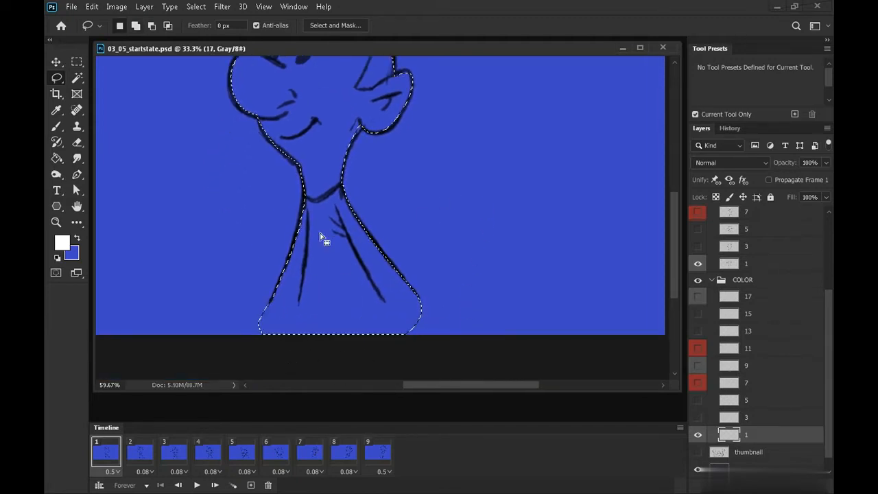
{"action": "mouse_move", "coordinate": [423, 309]}
{"action": "left_mouse_down"}
{"action": "mouse_move", "coordinate": [424, 335]}
{"action": "mouse_move", "coordinate": [407, 335]}
{"action": "left_mouse_up"}
{"action": "key", "text": "g"}
{"action": "left_click_drag", "start_coordinate": [394, 178], "coordinate": [408, 279]}
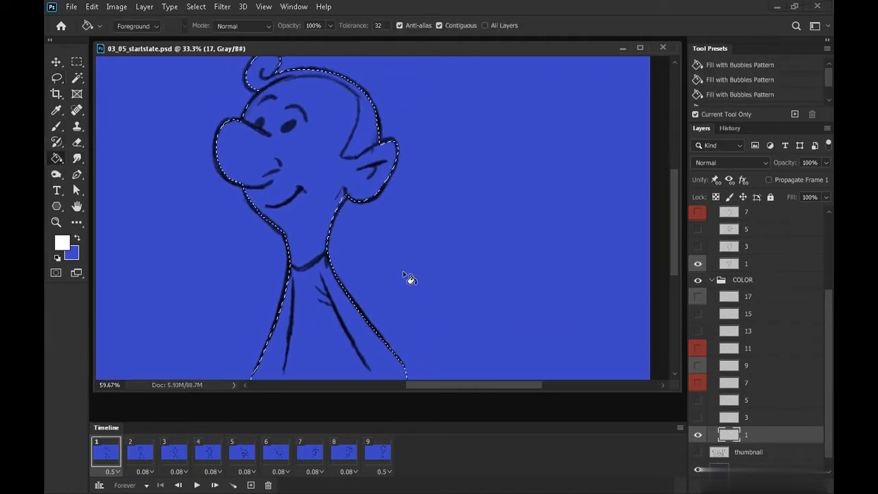
{"action": "left_click", "coordinate": [316, 308]}
Lasso the character's silhouette in frames 2 through 9 and fill each with white on its matching COLOR layer, 3 through 17
{"action": "left_click_drag", "start_coordinate": [254, 198], "coordinate": [227, 269]}
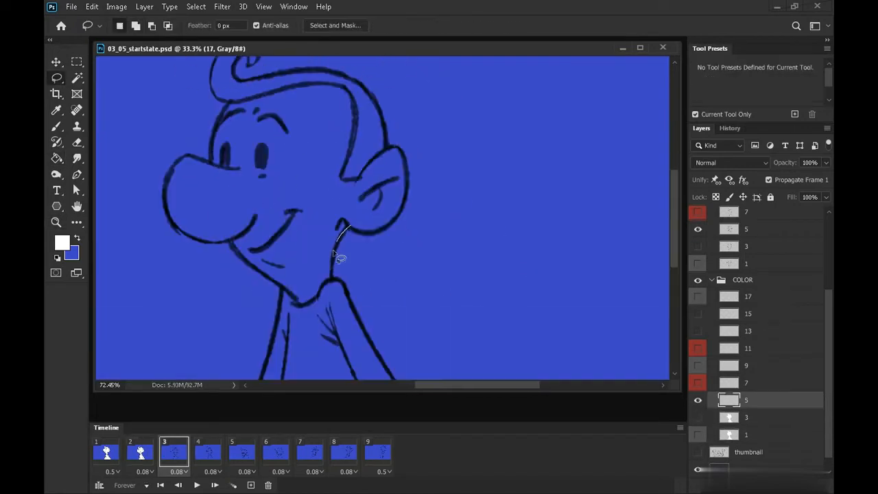
{"action": "mouse_move", "coordinate": [337, 255]}
{"action": "left_mouse_down"}
{"action": "mouse_move", "coordinate": [172, 219]}
{"action": "mouse_move", "coordinate": [399, 250]}
{"action": "left_mouse_up"}
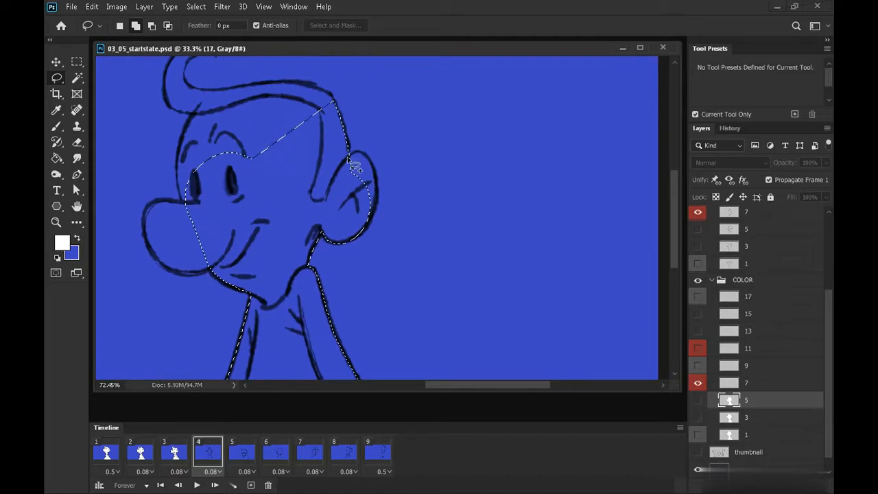
{"action": "left_click_drag", "start_coordinate": [302, 189], "coordinate": [329, 166]}
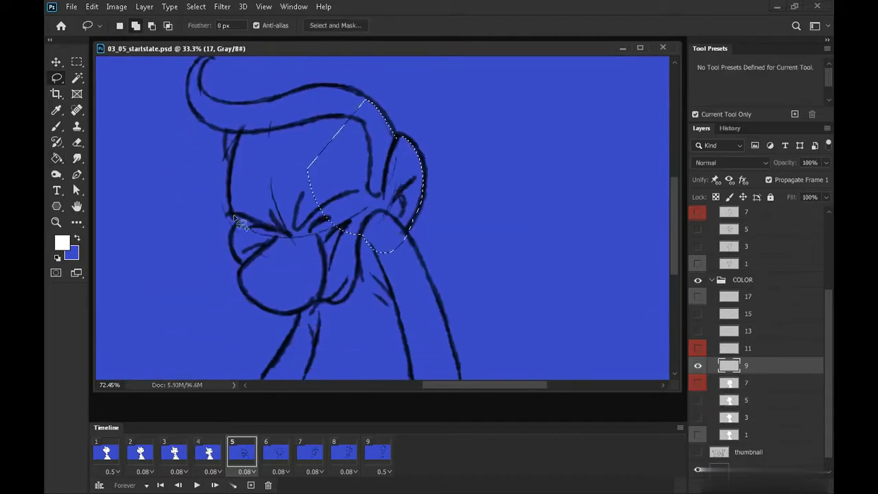
{"action": "mouse_move", "coordinate": [295, 206]}
{"action": "left_mouse_down"}
{"action": "mouse_move", "coordinate": [446, 116]}
{"action": "mouse_move", "coordinate": [363, 250]}
{"action": "left_mouse_up"}
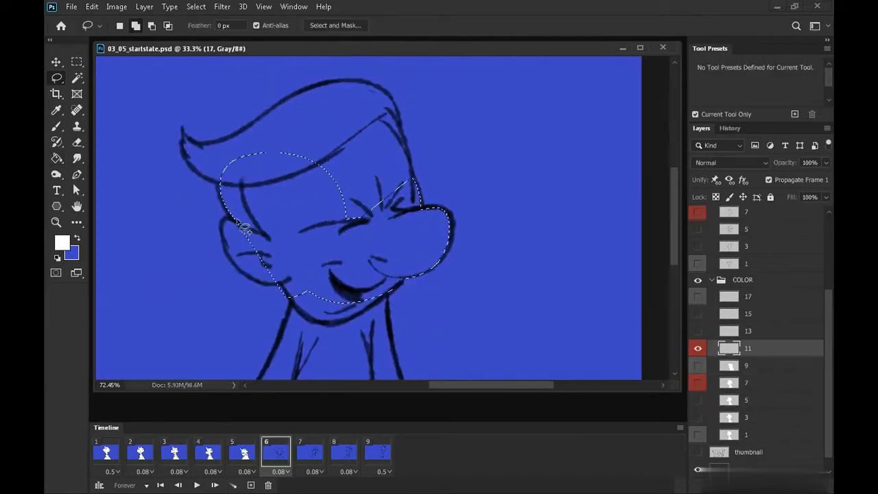
{"action": "left_click_drag", "start_coordinate": [199, 206], "coordinate": [377, 90]}
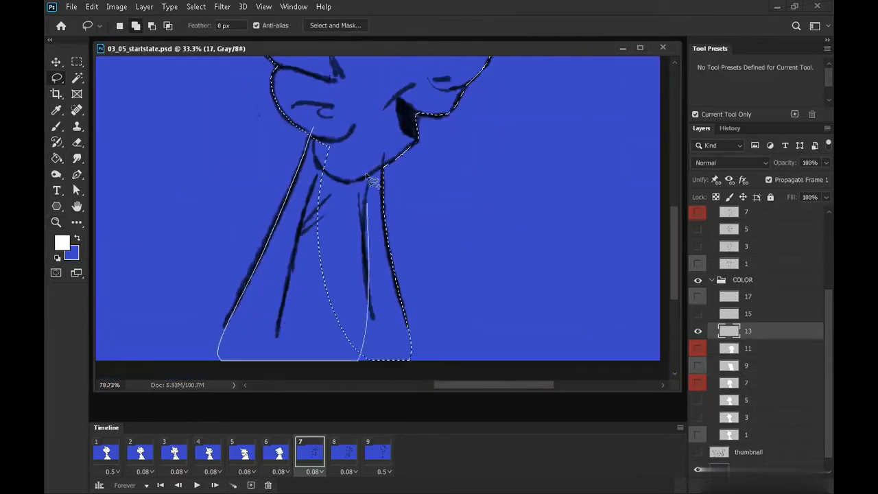
{"action": "left_click_drag", "start_coordinate": [412, 103], "coordinate": [376, 193]}
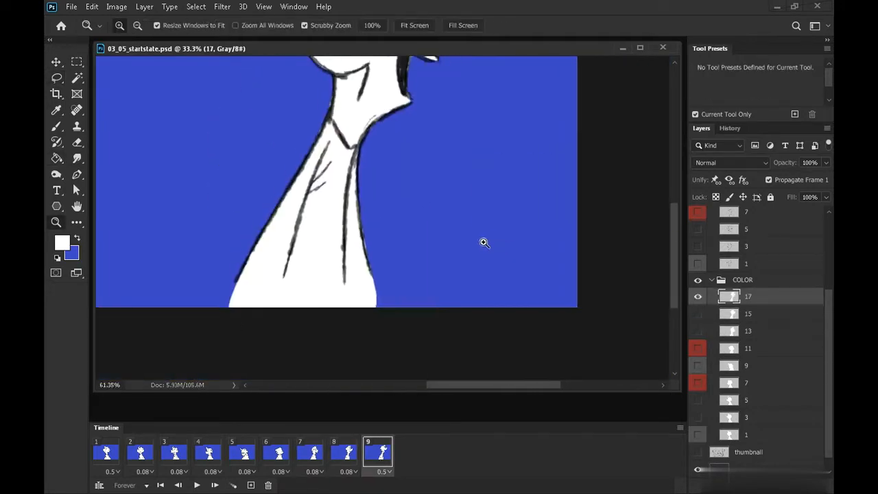
Play the animation from frame 1 to check the white fills, and stop playback
{"action": "left_click_drag", "start_coordinate": [484, 243], "coordinate": [367, 268]}
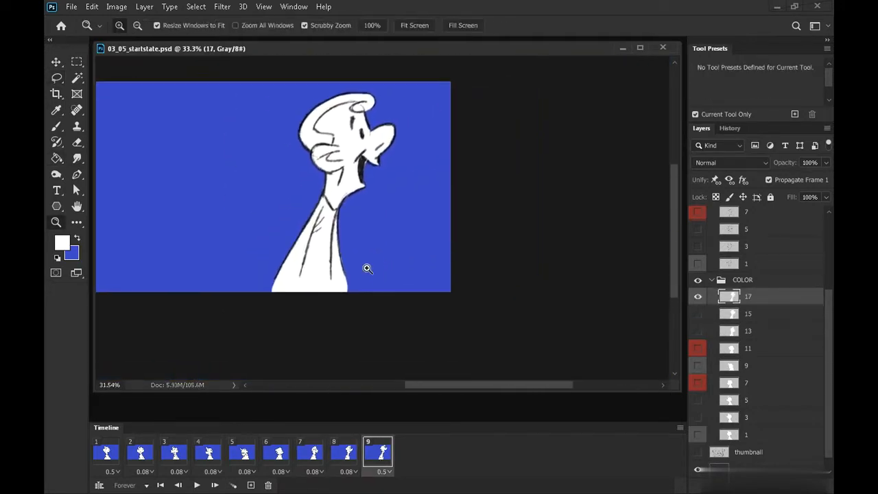
{"action": "left_click", "coordinate": [112, 450]}
{"action": "key", "text": "space"}
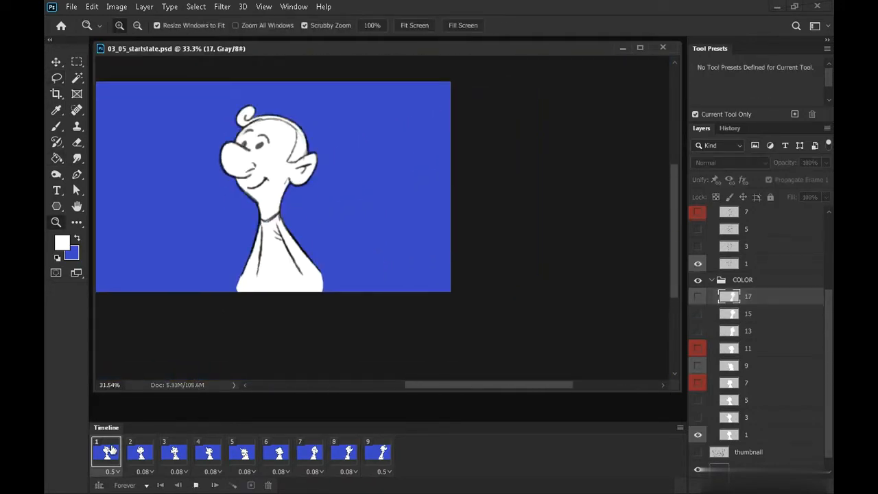
{"action": "left_click", "coordinate": [198, 486]}
Touch up the edges of the white fill around the mouth on COLOR layer 17 in frame 9 with the Smudge tool
{"action": "left_click_drag", "start_coordinate": [370, 132], "coordinate": [416, 133]}
{"action": "left_click", "coordinate": [78, 158]}
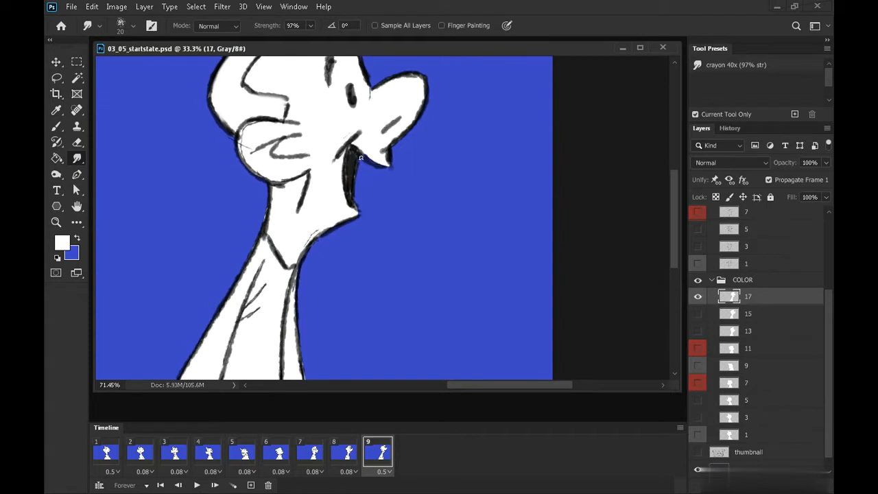
{"action": "key", "text": "z"}
{"action": "left_click_drag", "start_coordinate": [420, 238], "coordinate": [387, 248]}
Touch up the white fill on COLOR layer 15 in frame 8 with the Smudge tool
{"action": "key", "text": "Left"}
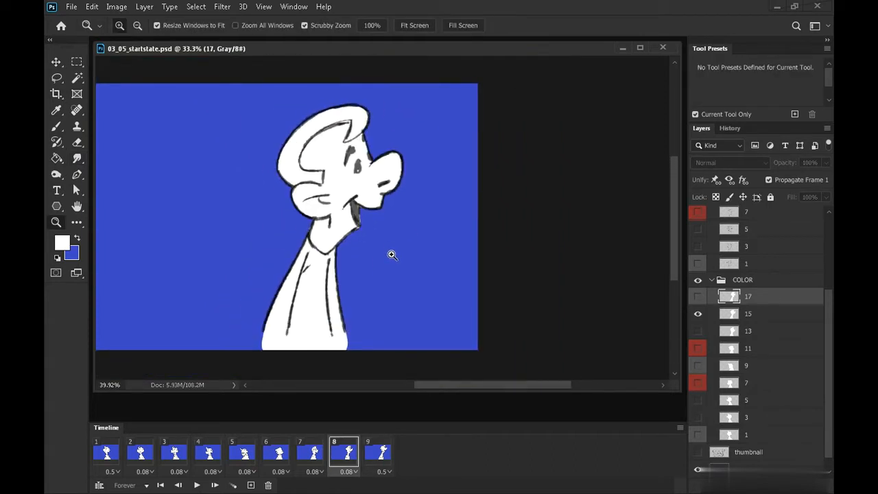
{"action": "left_click", "coordinate": [77, 158]}
{"action": "left_click", "coordinate": [758, 312]}
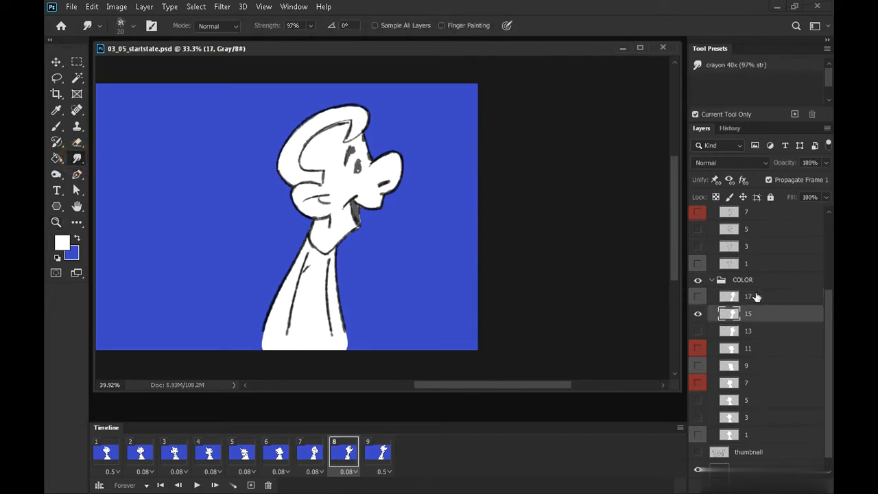
Inspect the white fills frame by frame, going backward from frame 7 toward the start of the animation
{"action": "key", "text": "Left"}
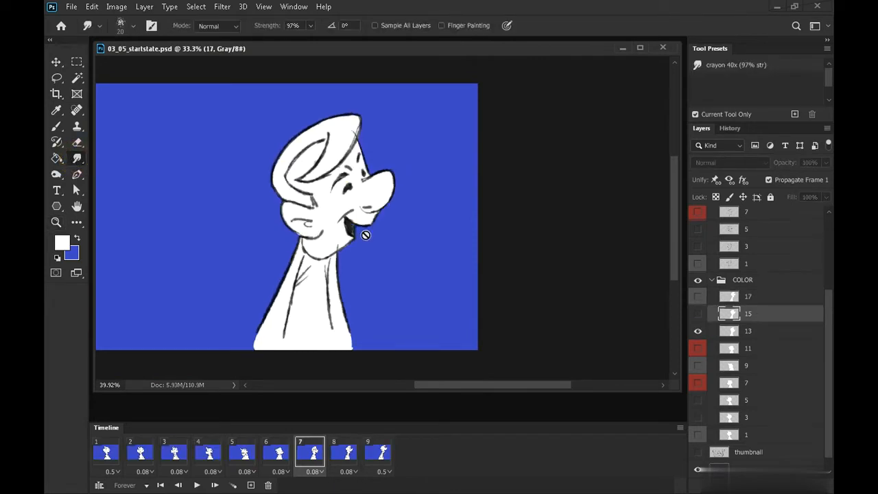
{"action": "key", "text": "Left"}
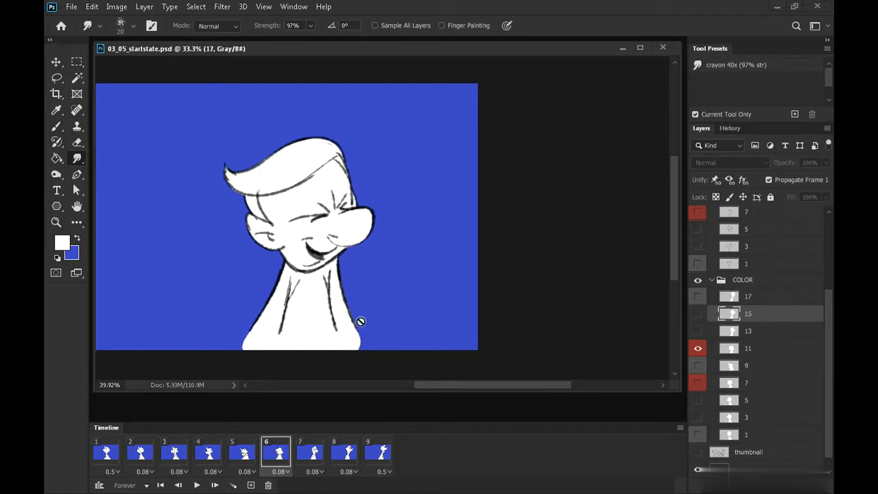
{"action": "key", "text": "Left"}
{"action": "key", "text": "Left"}
{"action": "key", "text": "Left"}
{"action": "key", "text": "Left"}
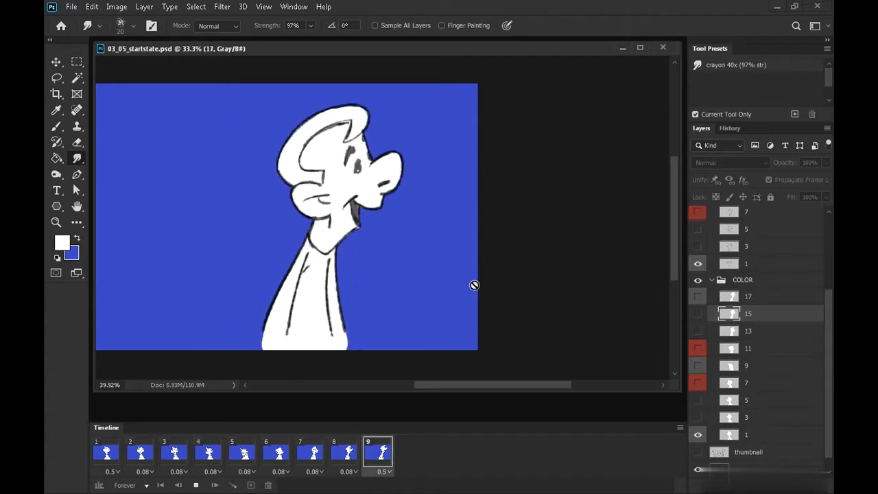
In frame 1, add a new layer above COLOR layer 1 and name it "1 color"
{"action": "left_click", "coordinate": [108, 450]}
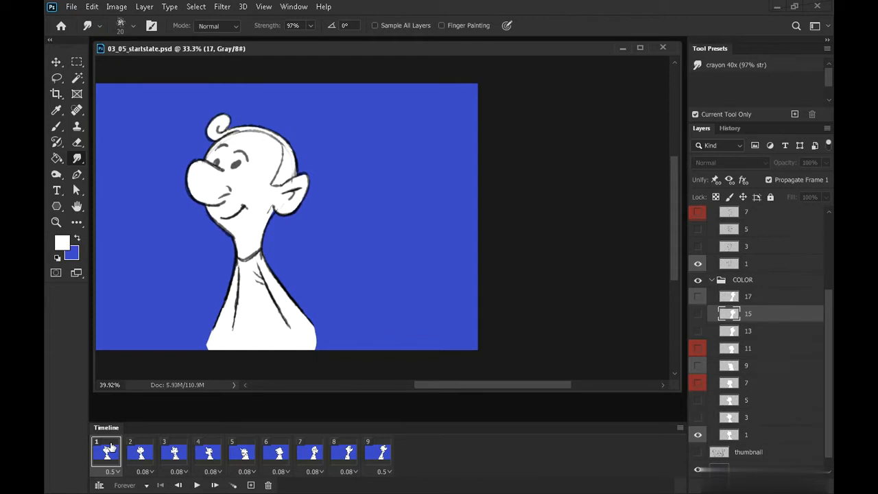
{"action": "left_click", "coordinate": [767, 441]}
{"action": "left_click", "coordinate": [797, 485]}
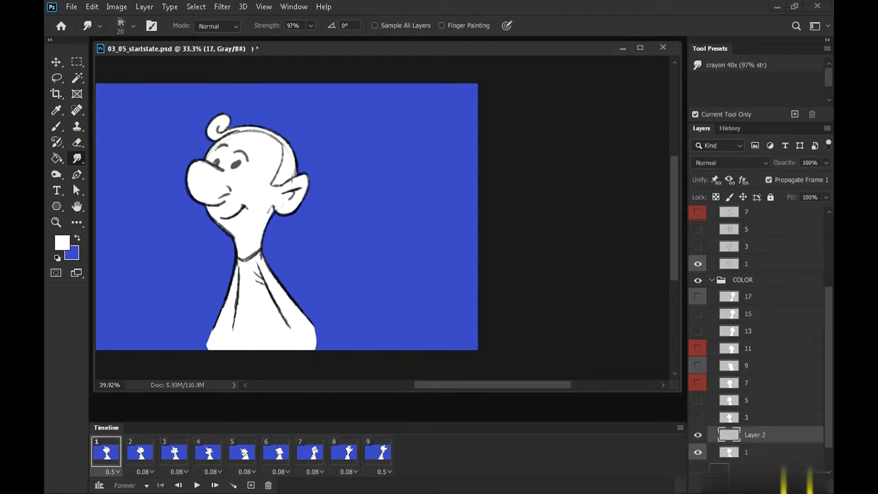
{"action": "double_click", "coordinate": [754, 436]}
{"action": "type", "text": "color"}
{"action": "key", "text": "Return"}
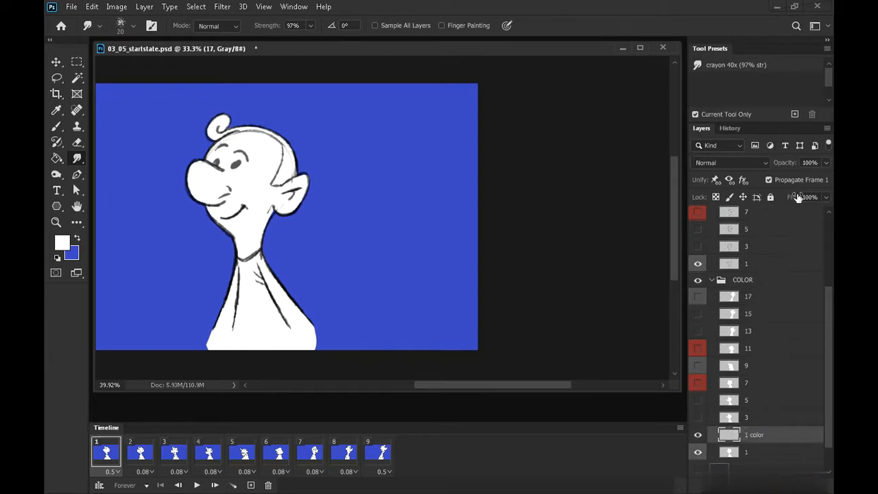
Limit the 1 color layer's visibility to frame 1 with Propagate Frame 1 off, and clip it to layer 1
{"action": "left_click", "coordinate": [698, 435]}
{"action": "left_click", "coordinate": [769, 180]}
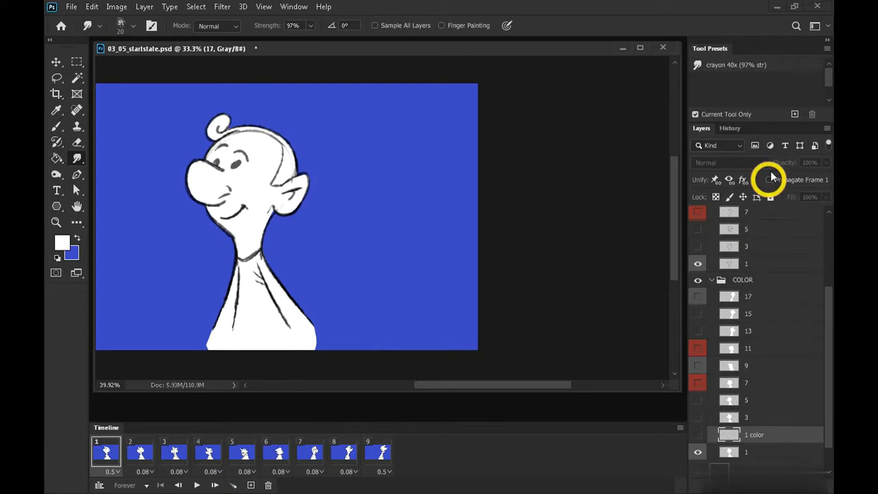
{"action": "left_click", "coordinate": [698, 435]}
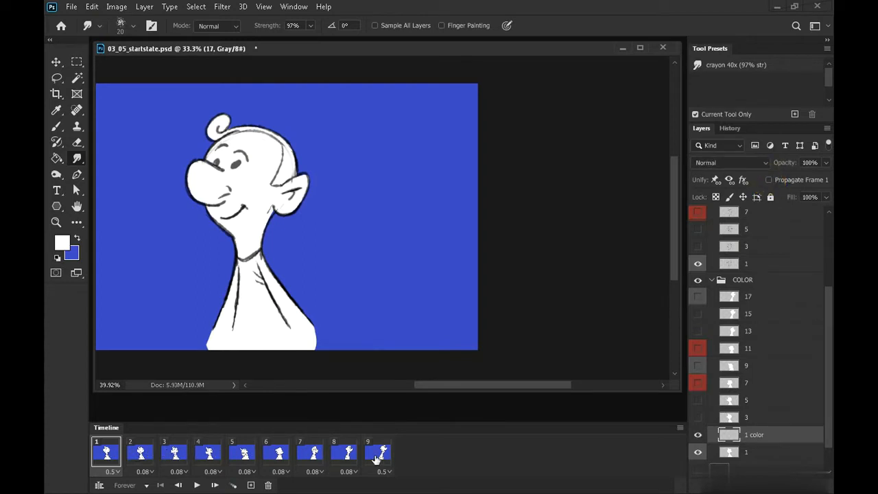
{"action": "key", "text": "ctrl+alt+g"}
Set the foreground color to a muted tan skin tone
{"action": "left_click", "coordinate": [62, 242]}
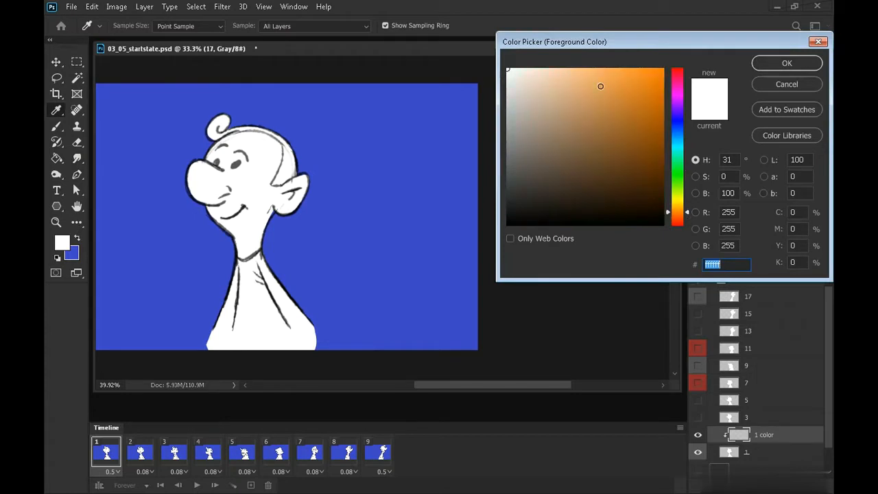
{"action": "left_click_drag", "start_coordinate": [601, 86], "coordinate": [567, 84]}
{"action": "left_click_drag", "start_coordinate": [686, 213], "coordinate": [687, 219]}
{"action": "left_click", "coordinate": [553, 97]}
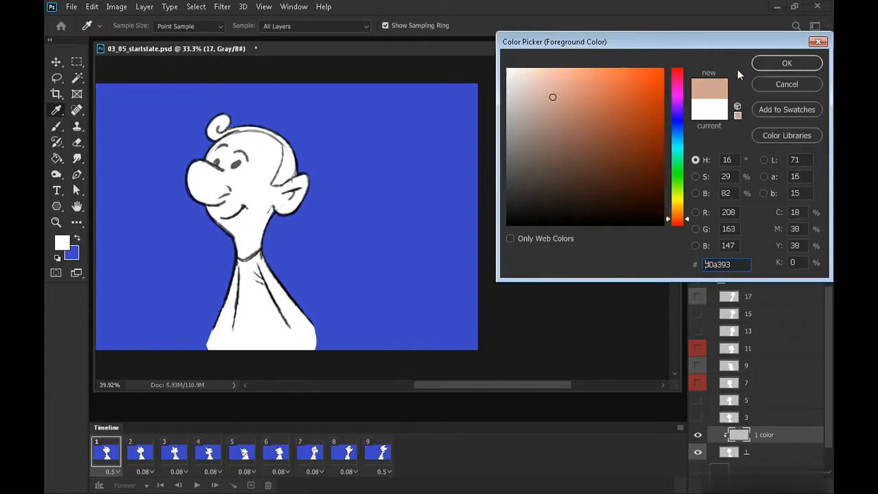
{"action": "left_click", "coordinate": [547, 103]}
{"action": "left_click", "coordinate": [787, 63]}
Paint the face, ear and neck tan on the 1 color layer with a round brush
{"action": "left_click", "coordinate": [58, 127]}
{"action": "right_click", "coordinate": [268, 157]}
{"action": "left_click", "coordinate": [681, 155]}
{"action": "left_click", "coordinate": [182, 70]}
{"action": "key", "text": "bracketright"}
{"action": "mouse_move", "coordinate": [241, 167]}
{"action": "left_mouse_down"}
{"action": "mouse_move", "coordinate": [213, 196]}
{"action": "mouse_move", "coordinate": [209, 162]}
{"action": "mouse_move", "coordinate": [225, 175]}
{"action": "mouse_move", "coordinate": [209, 186]}
{"action": "mouse_move", "coordinate": [225, 215]}
{"action": "mouse_move", "coordinate": [253, 163]}
{"action": "mouse_move", "coordinate": [234, 149]}
{"action": "mouse_move", "coordinate": [444, 39]}
{"action": "mouse_move", "coordinate": [260, 145]}
{"action": "mouse_move", "coordinate": [273, 147]}
{"action": "mouse_move", "coordinate": [267, 172]}
{"action": "mouse_move", "coordinate": [260, 162]}
{"action": "mouse_move", "coordinate": [275, 146]}
{"action": "mouse_move", "coordinate": [263, 198]}
{"action": "mouse_move", "coordinate": [264, 188]}
{"action": "mouse_move", "coordinate": [234, 219]}
{"action": "mouse_move", "coordinate": [216, 202]}
{"action": "mouse_move", "coordinate": [287, 193]}
{"action": "mouse_move", "coordinate": [306, 181]}
{"action": "mouse_move", "coordinate": [275, 192]}
{"action": "mouse_move", "coordinate": [248, 220]}
{"action": "mouse_move", "coordinate": [261, 233]}
{"action": "mouse_move", "coordinate": [249, 249]}
{"action": "mouse_move", "coordinate": [292, 199]}
{"action": "left_mouse_up"}
{"action": "key", "text": "bracketleft"}
{"action": "key", "text": "bracketright"}
Keep the tan as background color, set the foreground to dark brown and paint the hair on the 1 color layer
{"action": "left_click", "coordinate": [77, 239]}
{"action": "left_click", "coordinate": [62, 242]}
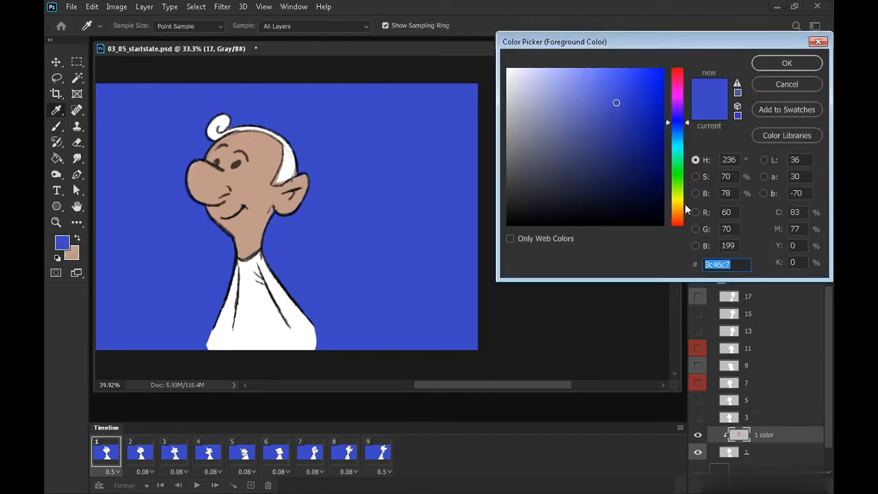
{"action": "left_click_drag", "start_coordinate": [684, 190], "coordinate": [681, 210]}
{"action": "left_click", "coordinate": [558, 174]}
{"action": "left_click", "coordinate": [785, 62]}
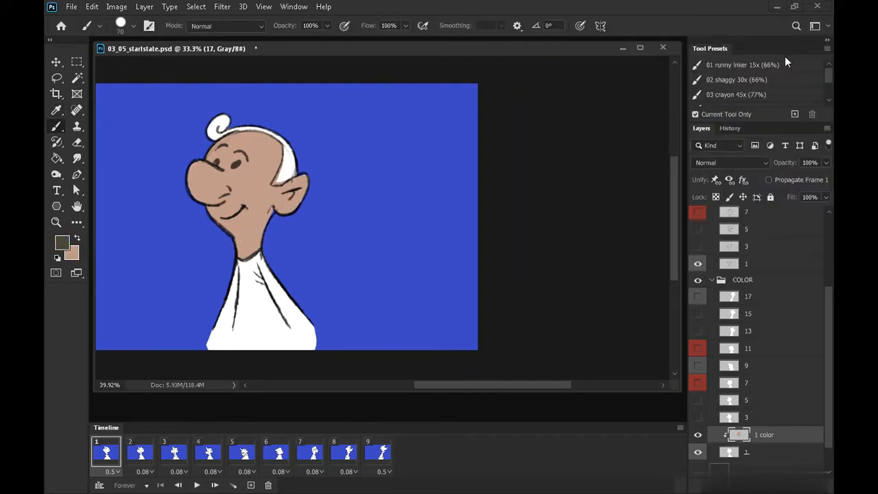
{"action": "mouse_move", "coordinate": [227, 108]}
{"action": "left_mouse_down"}
{"action": "mouse_move", "coordinate": [209, 131]}
{"action": "mouse_move", "coordinate": [248, 127]}
{"action": "mouse_move", "coordinate": [289, 150]}
{"action": "mouse_move", "coordinate": [280, 179]}
{"action": "mouse_move", "coordinate": [292, 171]}
{"action": "left_mouse_up"}
{"action": "key", "text": "bracketleft"}
{"action": "key", "text": "bracketleft"}
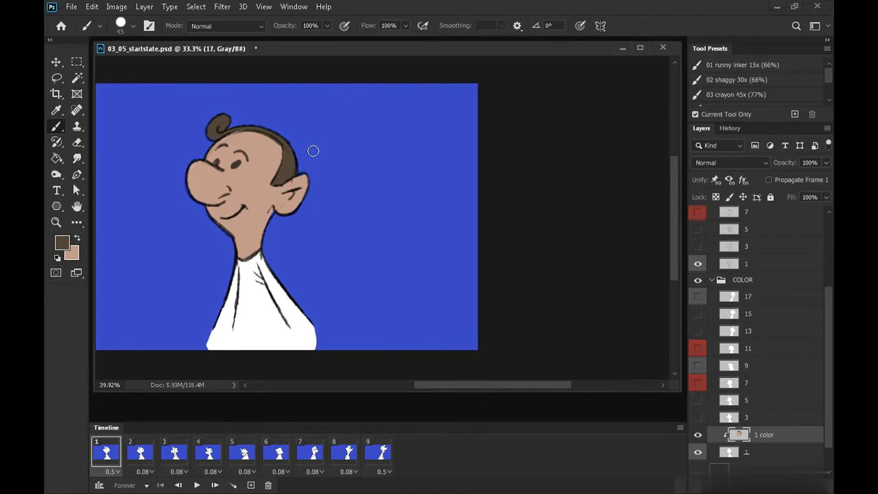
Set the foreground color to orange-red and paint over the brown hair on the 1 color layer
{"action": "left_click", "coordinate": [61, 242]}
{"action": "left_click_drag", "start_coordinate": [684, 210], "coordinate": [684, 227]}
{"action": "left_click", "coordinate": [629, 100]}
{"action": "left_click", "coordinate": [786, 63]}
{"action": "left_click_drag", "start_coordinate": [289, 158], "coordinate": [294, 169]}
{"action": "left_click_drag", "start_coordinate": [265, 128], "coordinate": [217, 125]}
Clear all paint from the 1 color layer and rename it "1 skin"
{"action": "key", "text": "ctrl+a"}
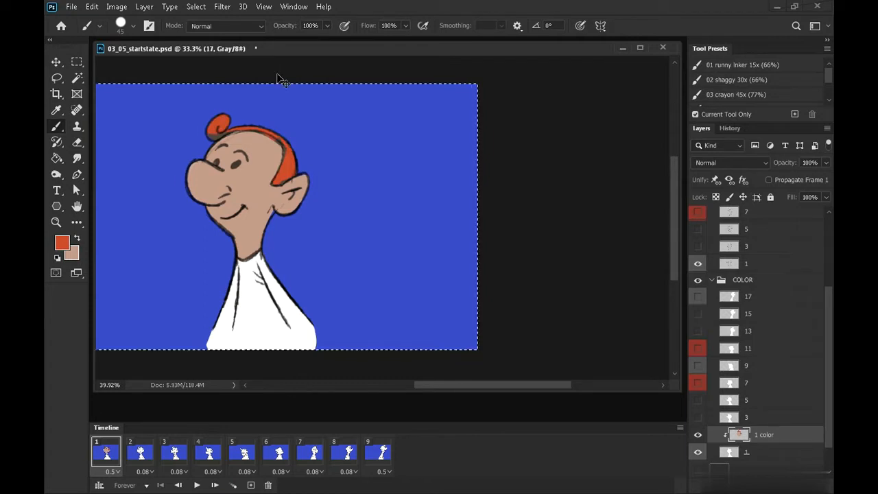
{"action": "key", "text": "Delete"}
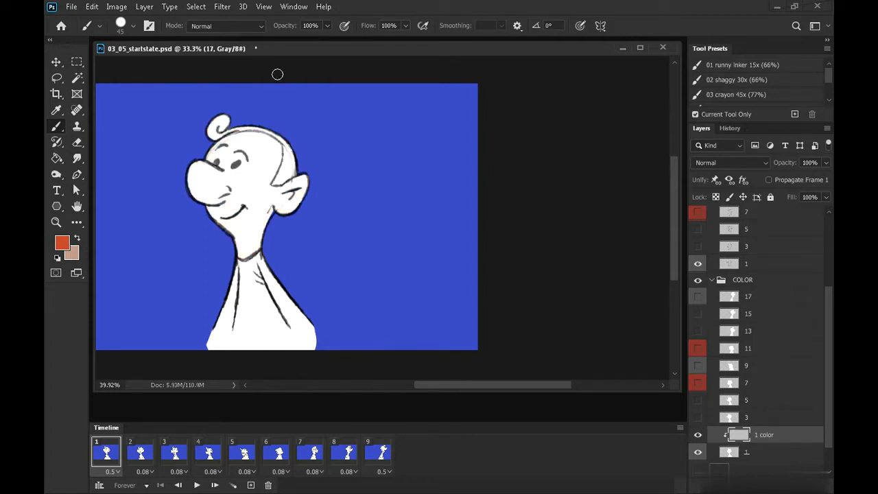
{"action": "double_click", "coordinate": [763, 435]}
{"action": "type", "text": "skin"}
{"action": "key", "text": "Return"}
Add a clipped layer between 1 skin and COLOR layer 1 and name it "1 hiar"
{"action": "left_click", "coordinate": [772, 456]}
{"action": "left_click", "coordinate": [800, 482]}
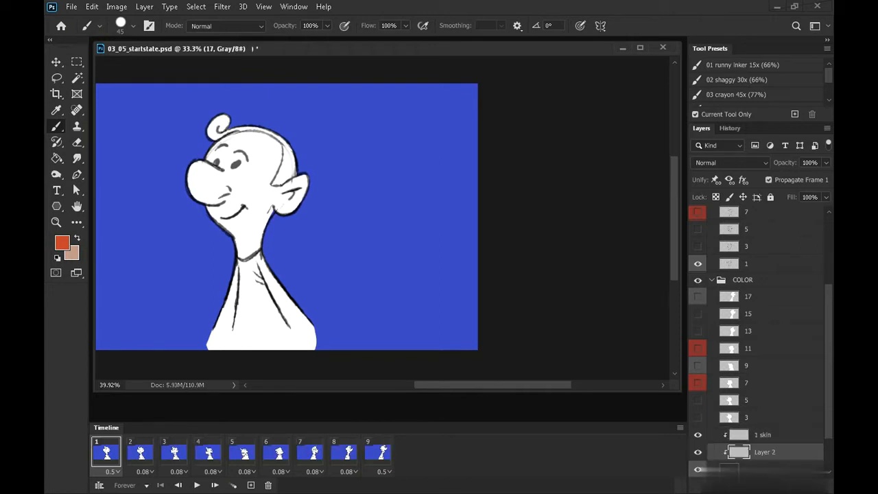
{"action": "double_click", "coordinate": [763, 453]}
{"action": "type", "text": "1"}
{"action": "type", "text": " hair"}
{"action": "key", "text": "Return"}
Add another clipped layer directly above COLOR layer 1 and name it "1 shirt"
{"action": "scroll", "coordinate": [827, 386], "scroll_direction": "down", "scroll_amount": 3}
{"action": "left_click", "coordinate": [760, 416]}
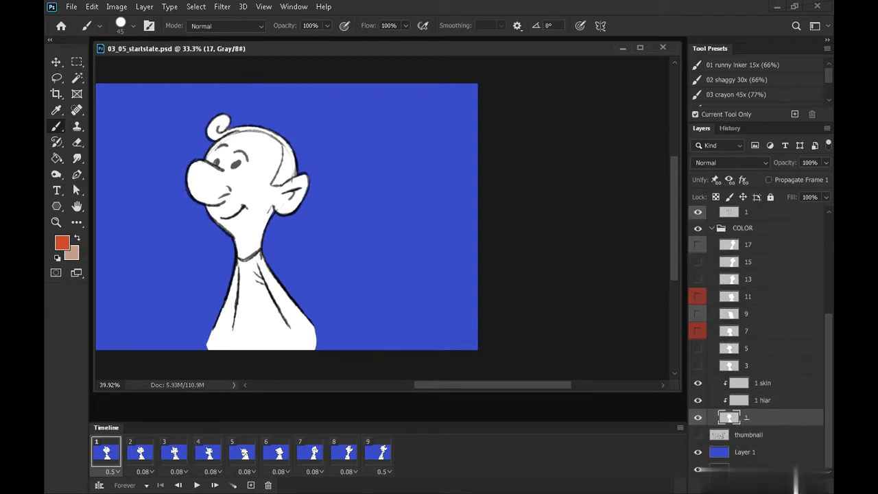
{"action": "left_click", "coordinate": [796, 487]}
{"action": "double_click", "coordinate": [763, 417]}
{"action": "type", "text": "1 shirt"}
{"action": "key", "text": "Return"}
Step forward through the frames up to frame 9 to check where the new clipped layers are visible
{"action": "key", "text": "Right"}
{"action": "key", "text": "Right"}
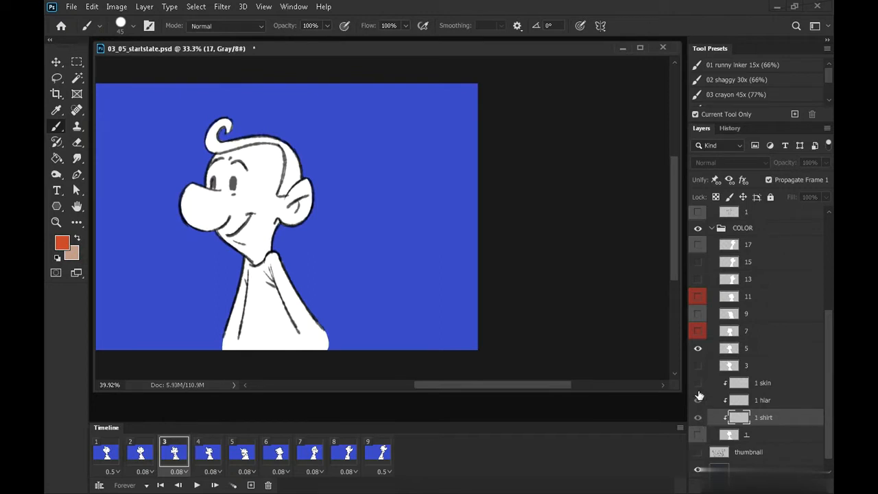
{"action": "key", "text": "Right"}
{"action": "key", "text": "Right"}
{"action": "key", "text": "Right"}
{"action": "key", "text": "Right"}
{"action": "key", "text": "Right"}
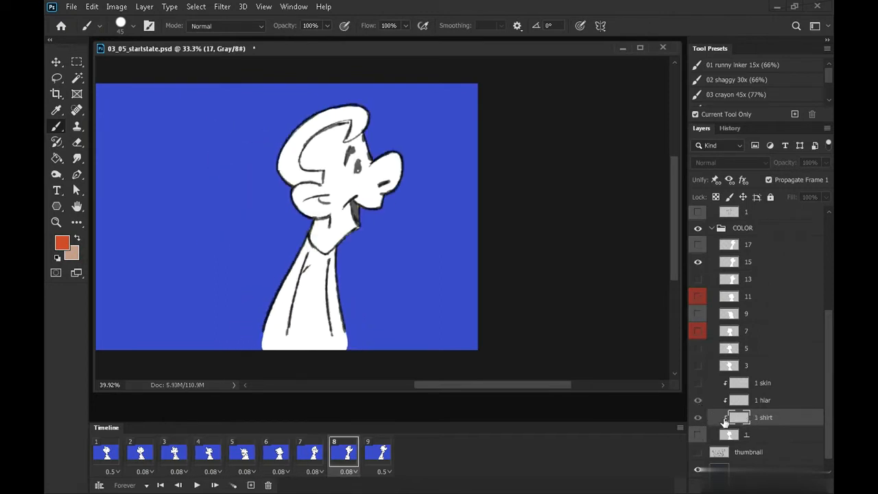
{"action": "key", "text": "Right"}
Restrict the 1 hiar and 1 shirt layers to frame 1 with Propagate Frame 1 off, and play the animation to check
{"action": "left_click", "coordinate": [107, 453]}
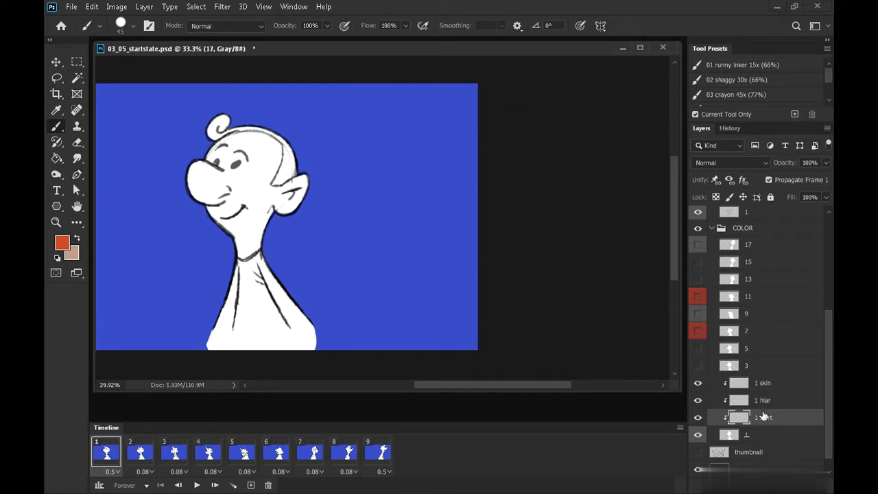
{"action": "left_click_drag", "start_coordinate": [699, 418], "coordinate": [701, 401]}
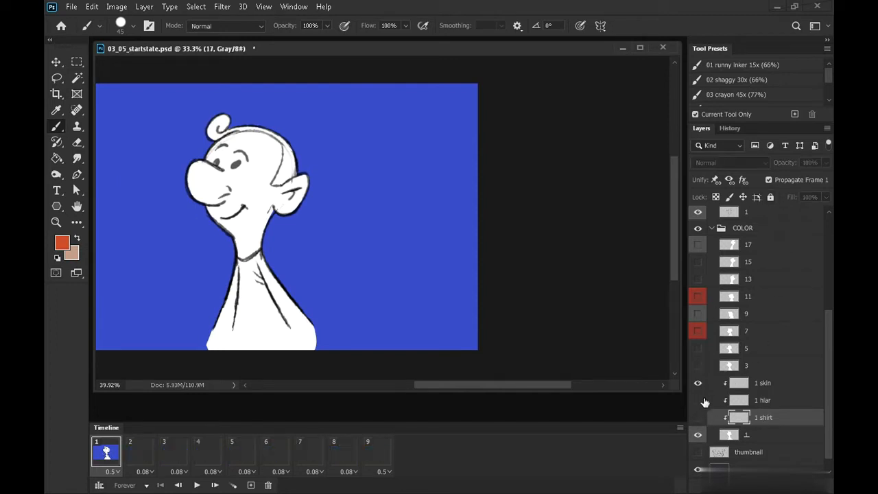
{"action": "left_click", "coordinate": [759, 401]}
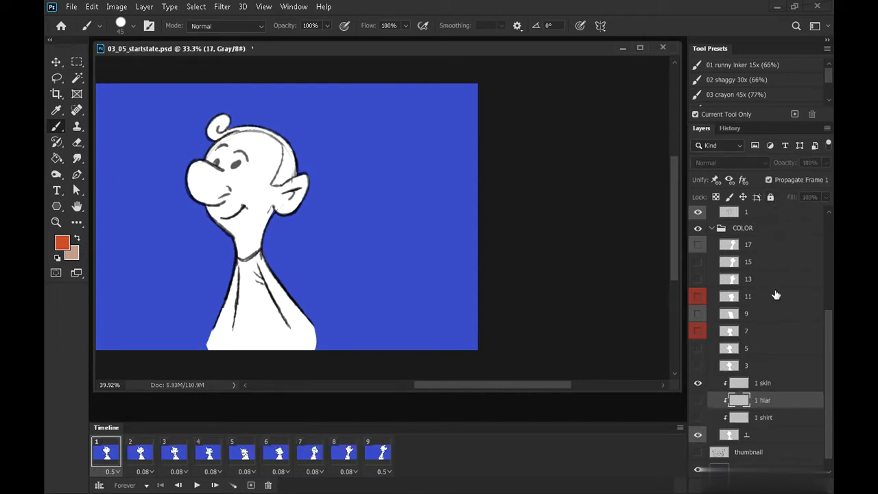
{"action": "left_click", "coordinate": [770, 180]}
{"action": "key", "text": "space"}
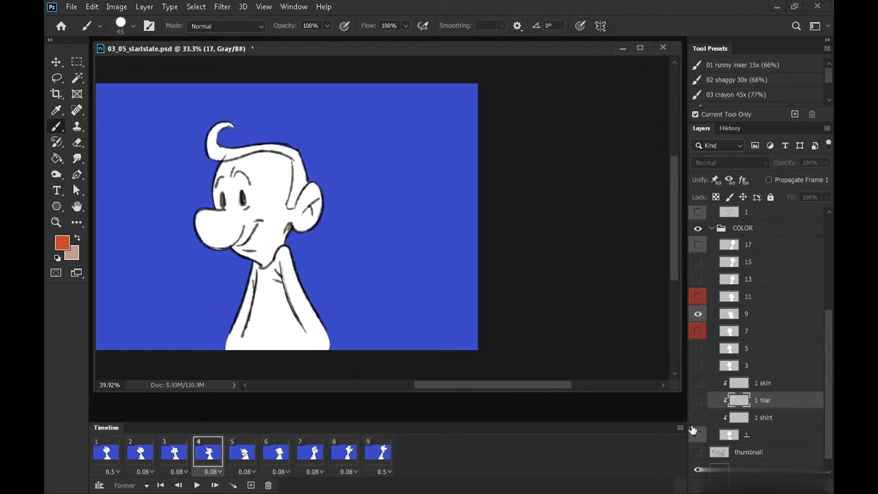
{"action": "key", "text": "space"}
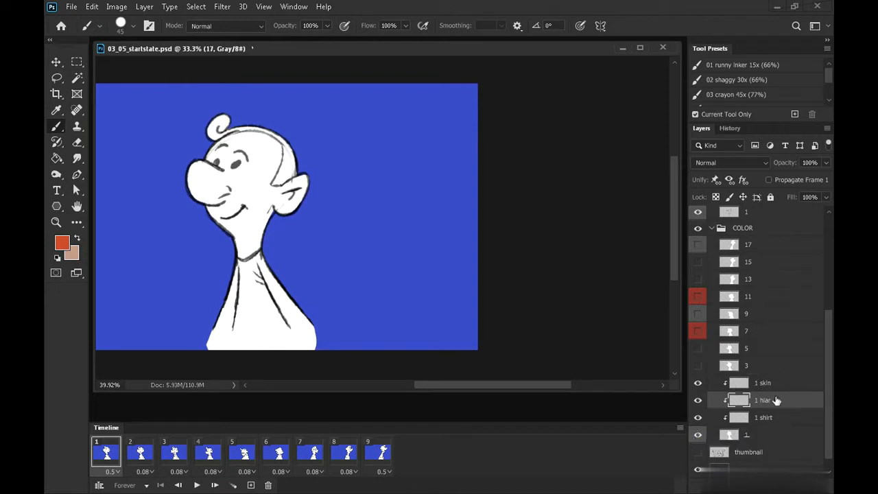
In frame 2, add two new layers above COLOR layer 3 and clip them to it
{"action": "left_click", "coordinate": [773, 368]}
{"action": "left_click", "coordinate": [785, 386]}
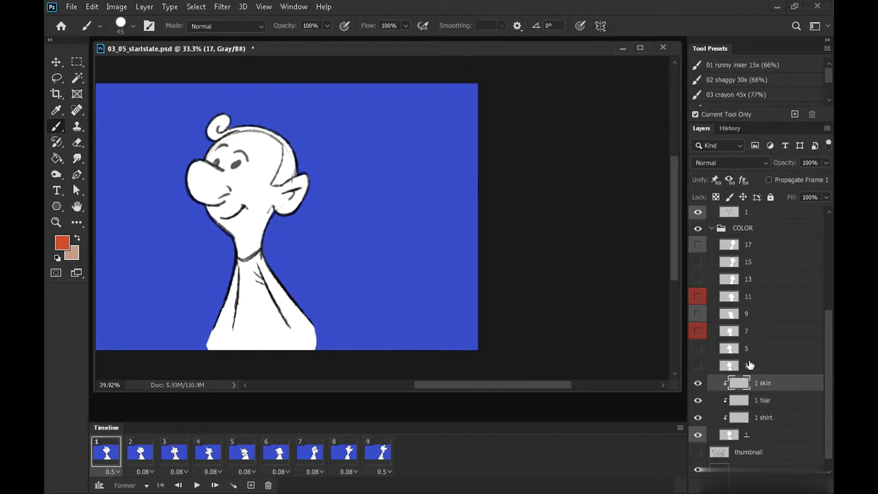
{"action": "key", "text": "Right"}
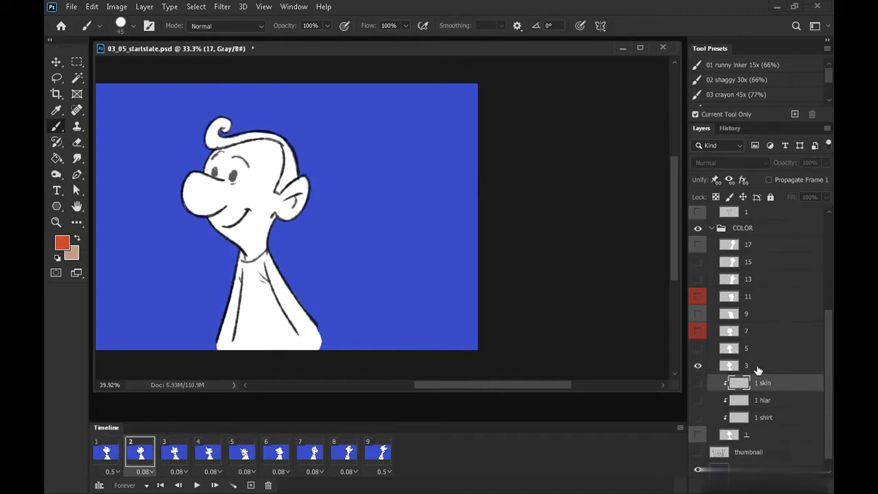
{"action": "left_click", "coordinate": [758, 368]}
{"action": "left_click", "coordinate": [795, 480]}
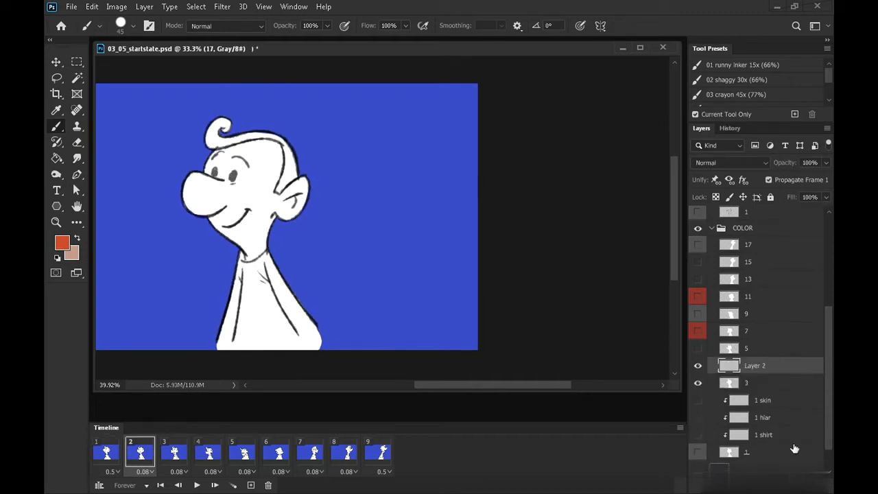
{"action": "left_click", "coordinate": [764, 370], "text": "alt"}
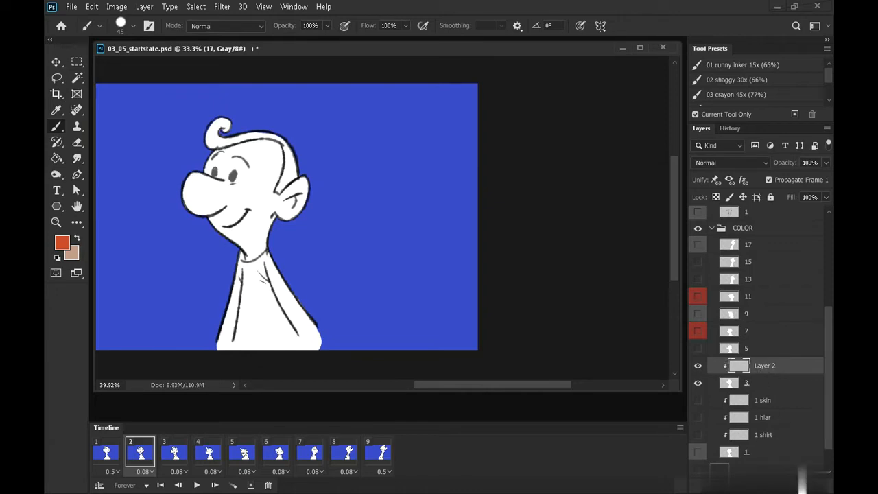
{"action": "left_click", "coordinate": [799, 480]}
{"action": "left_click", "coordinate": [764, 377], "text": "alt"}
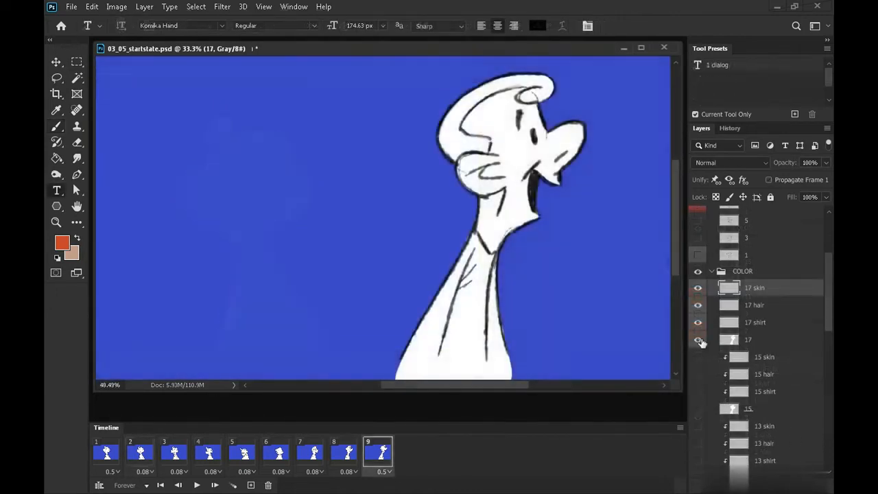
Step back from frame 9 to frame 1, checking the visibility of the skin, hair and shirt layers
{"action": "key", "text": "Left"}
{"action": "key", "text": "Left"}
{"action": "key", "text": "Left"}
{"action": "key", "text": "Left"}
{"action": "key", "text": "Left"}
{"action": "key", "text": "Left"}
{"action": "key", "text": "Left"}
{"action": "key", "text": "Left"}
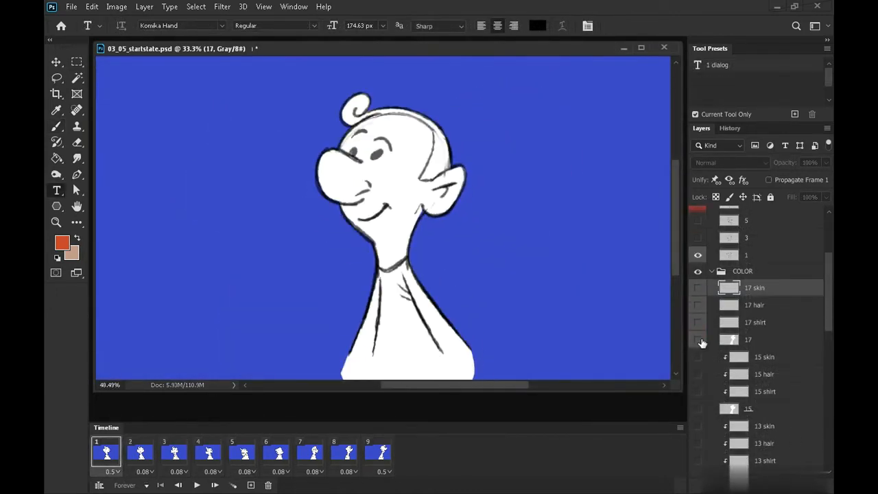
Examine which skin, hair and shirt layers show in each frame, going forward to frame 9 and back to frame 1
{"action": "key", "text": "z"}
{"action": "left_click_drag", "start_coordinate": [522, 282], "coordinate": [462, 256]}
{"action": "left_click_drag", "start_coordinate": [827, 293], "coordinate": [831, 467]}
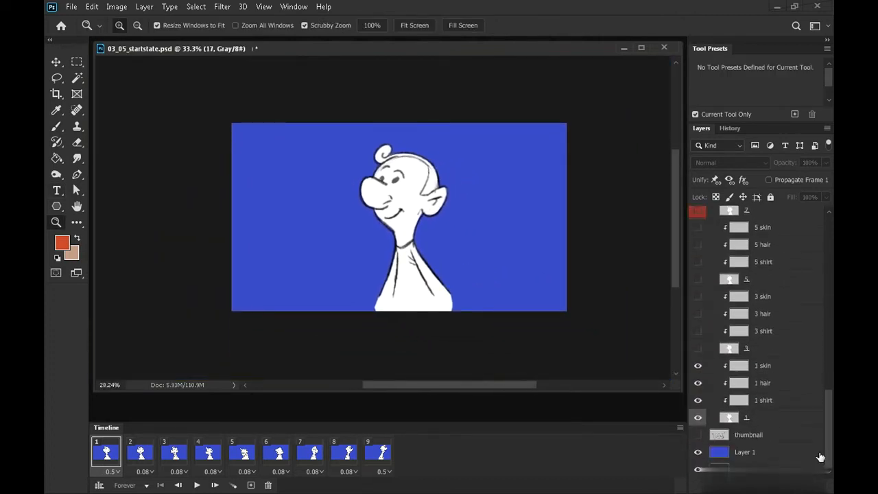
{"action": "key", "text": "Right"}
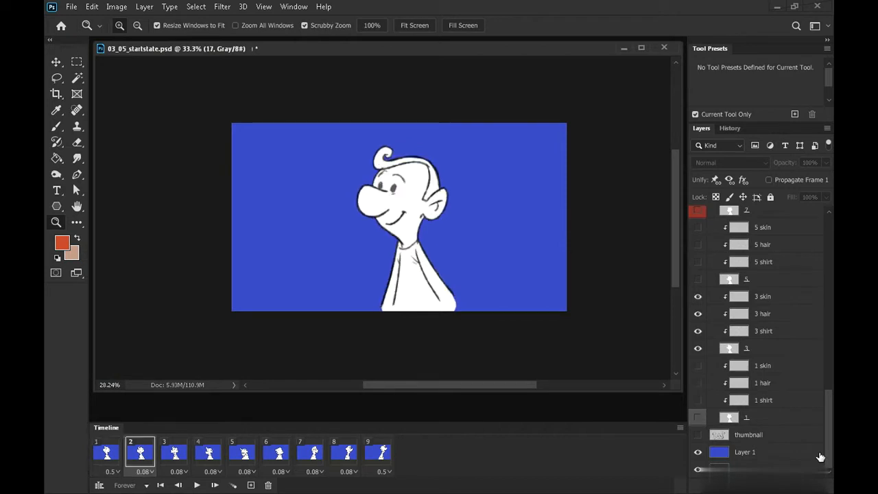
{"action": "left_click_drag", "start_coordinate": [824, 408], "coordinate": [826, 285]}
{"action": "key", "text": "Right"}
{"action": "key", "text": "Right"}
{"action": "key", "text": "Right"}
{"action": "key", "text": "Right"}
{"action": "key", "text": "Right"}
{"action": "key", "text": "Right"}
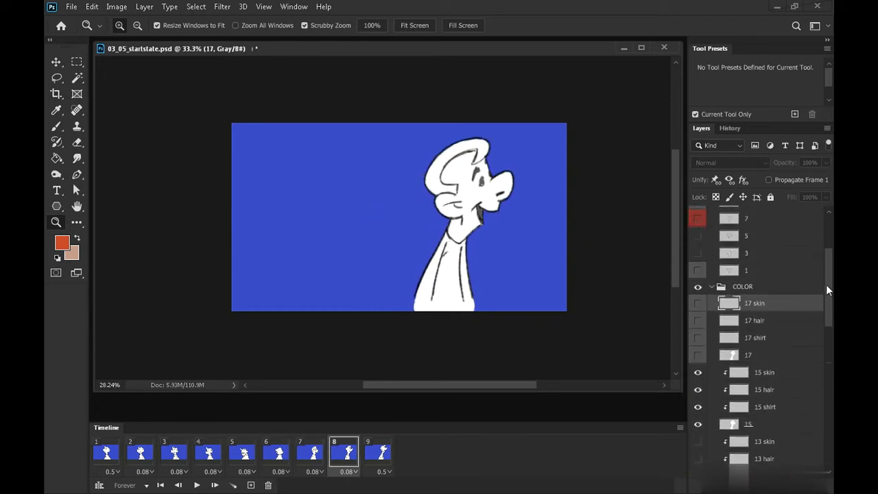
{"action": "key", "text": "Right"}
{"action": "key", "text": "Left"}
{"action": "key", "text": "Left"}
{"action": "key", "text": "Left"}
{"action": "key", "text": "Left"}
{"action": "key", "text": "Left"}
{"action": "key", "text": "Left"}
{"action": "key", "text": "Left"}
{"action": "key", "text": "Left"}
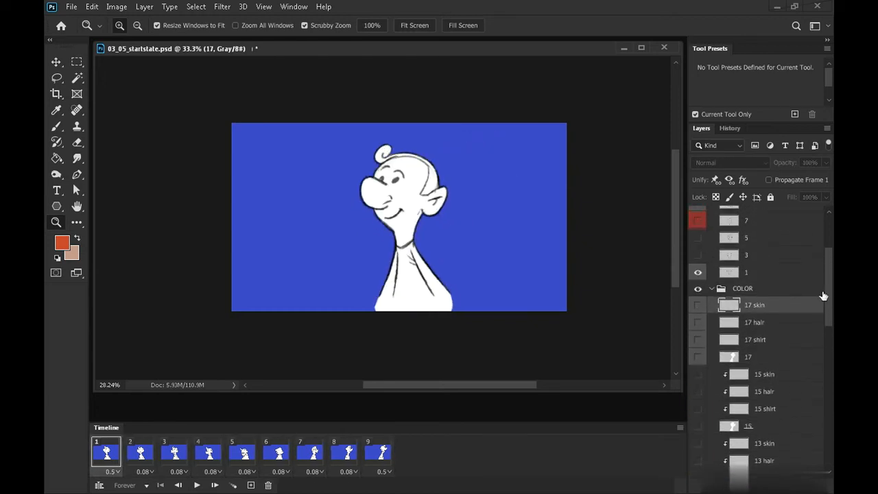
Lasso the shirt area in frame 1 and fill it orange-red on the 1 shirt layer with the Paint Bucket
{"action": "left_click_drag", "start_coordinate": [825, 292], "coordinate": [832, 439]}
{"action": "left_click", "coordinate": [769, 384]}
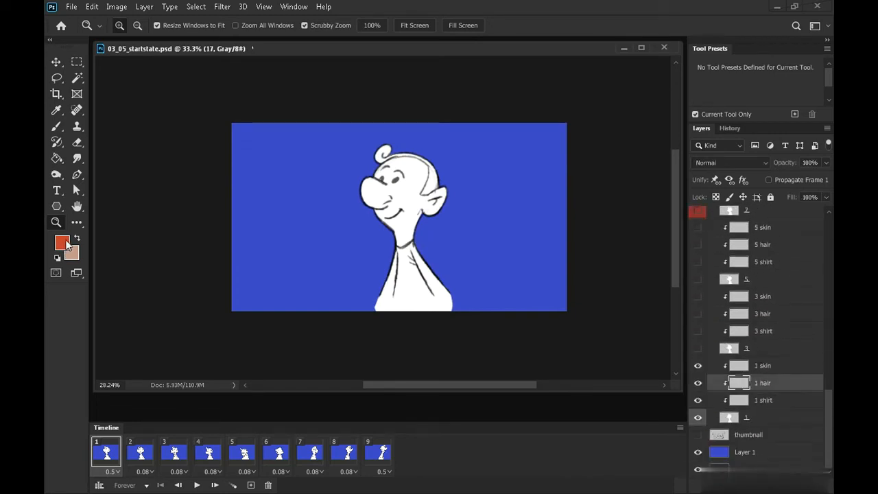
{"action": "left_click", "coordinate": [61, 80]}
{"action": "mouse_move", "coordinate": [425, 227]}
{"action": "left_mouse_down"}
{"action": "mouse_move", "coordinate": [387, 234]}
{"action": "mouse_move", "coordinate": [355, 313]}
{"action": "mouse_move", "coordinate": [473, 332]}
{"action": "mouse_move", "coordinate": [461, 241]}
{"action": "left_mouse_up"}
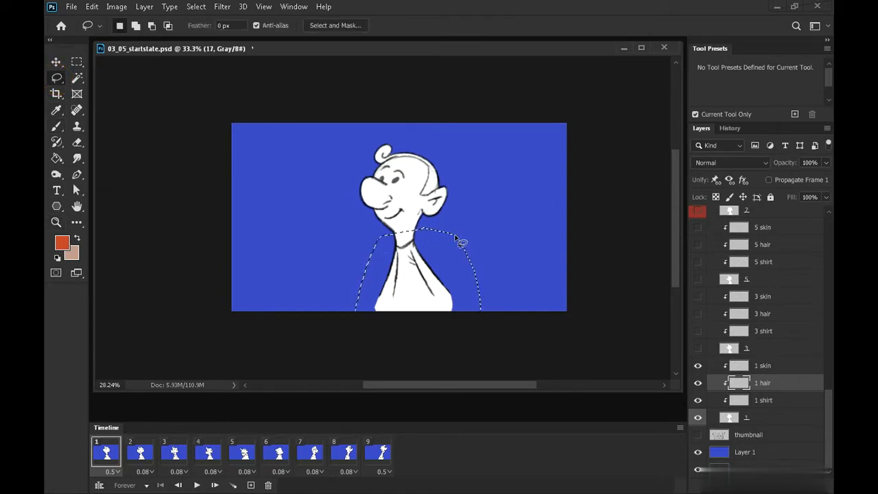
{"action": "key", "text": "g"}
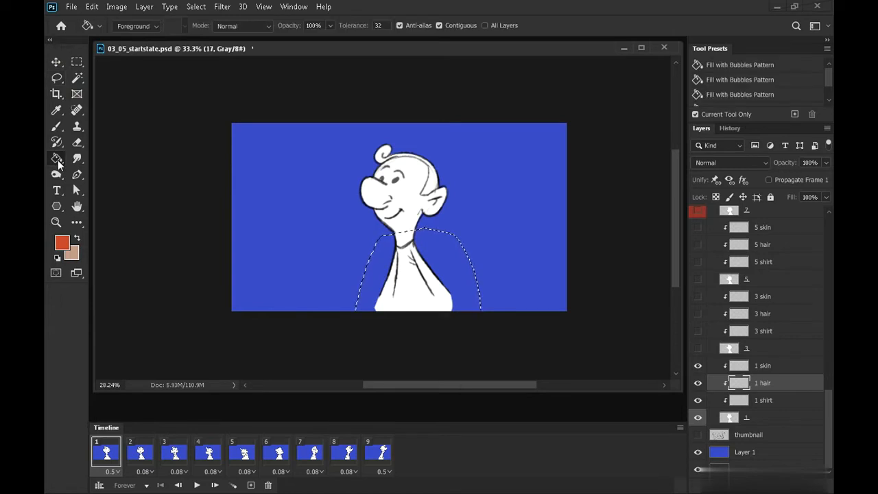
{"action": "left_click", "coordinate": [790, 395]}
{"action": "left_click", "coordinate": [407, 283]}
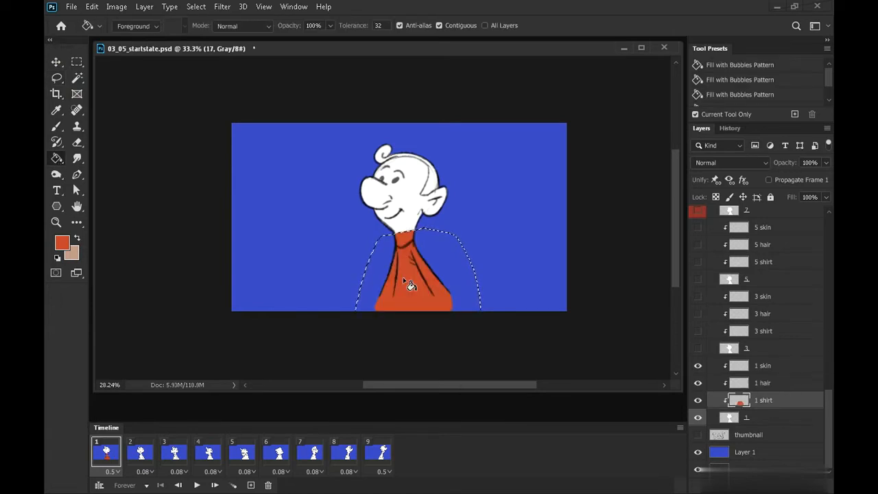
Deselect the shirt area and move the 1 skin layer below the 1 hair layer
{"action": "key", "text": "ctrl+d"}
{"action": "left_click", "coordinate": [767, 369]}
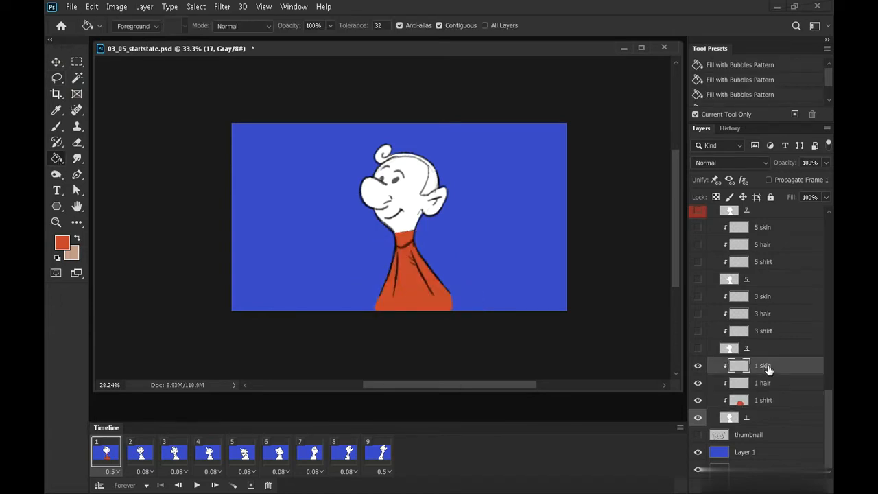
{"action": "left_click_drag", "start_coordinate": [767, 369], "coordinate": [770, 389]}
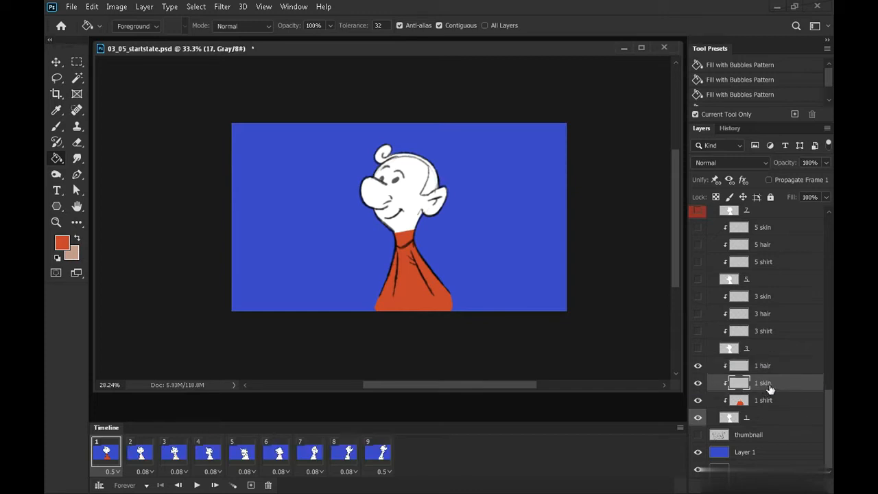
Lasso the head and neck in frame 1, fill them tan on the 1 skin layer and deselect
{"action": "key", "text": "x"}
{"action": "key", "text": "l"}
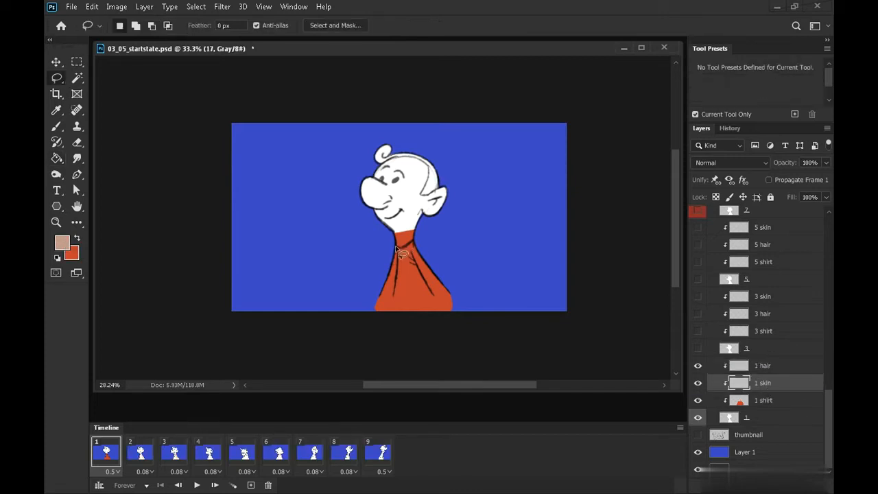
{"action": "mouse_move", "coordinate": [407, 242]}
{"action": "left_mouse_down"}
{"action": "mouse_move", "coordinate": [359, 240]}
{"action": "mouse_move", "coordinate": [400, 245]}
{"action": "left_mouse_up"}
{"action": "left_click", "coordinate": [56, 158]}
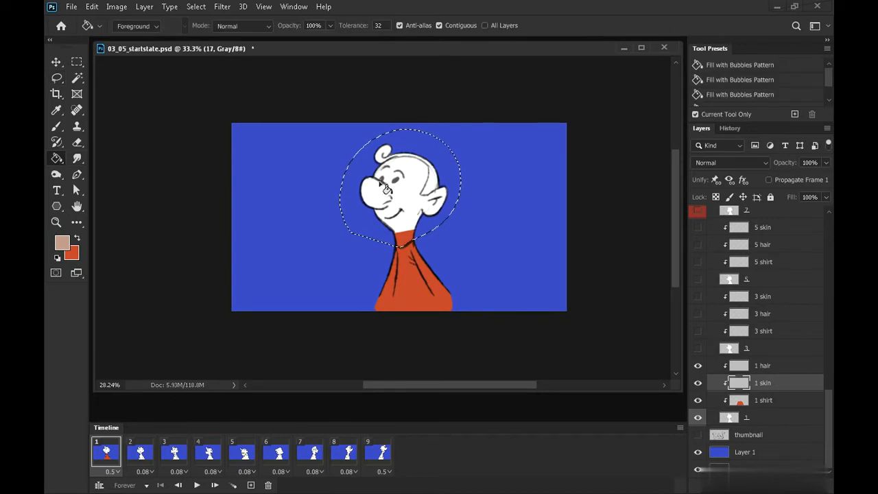
{"action": "left_click", "coordinate": [426, 192]}
{"action": "key", "text": "ctrl+d"}
Reorder the other frames' color layers, from 3 upward, so the skin layers sit below their hair layers
{"action": "left_click", "coordinate": [776, 312]}
{"action": "double_click", "coordinate": [771, 299]}
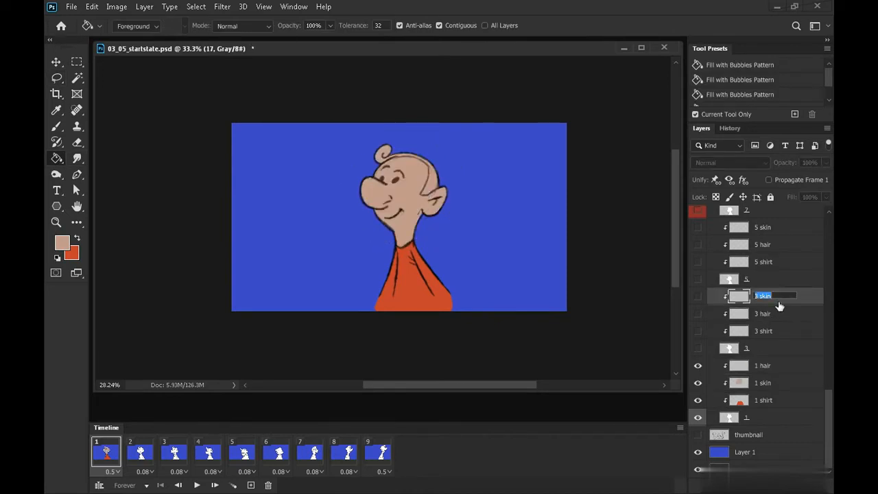
{"action": "left_click_drag", "start_coordinate": [775, 301], "coordinate": [772, 313]}
{"action": "left_click_drag", "start_coordinate": [771, 230], "coordinate": [771, 251]}
{"action": "left_click_drag", "start_coordinate": [831, 413], "coordinate": [830, 359]}
{"action": "left_click_drag", "start_coordinate": [770, 347], "coordinate": [772, 367]}
{"action": "left_click_drag", "start_coordinate": [776, 281], "coordinate": [780, 307]}
{"action": "left_click_drag", "start_coordinate": [828, 361], "coordinate": [827, 320]}
{"action": "left_click_drag", "start_coordinate": [771, 353], "coordinate": [772, 372]}
{"action": "left_click_drag", "start_coordinate": [772, 287], "coordinate": [774, 306]}
{"action": "left_click_drag", "start_coordinate": [828, 334], "coordinate": [828, 292]}
{"action": "left_click_drag", "start_coordinate": [774, 359], "coordinate": [774, 374]}
Fill the shirt area orange-red on each frame's own shirt layer, from frame 2 through frame 8
{"action": "left_click", "coordinate": [141, 453]}
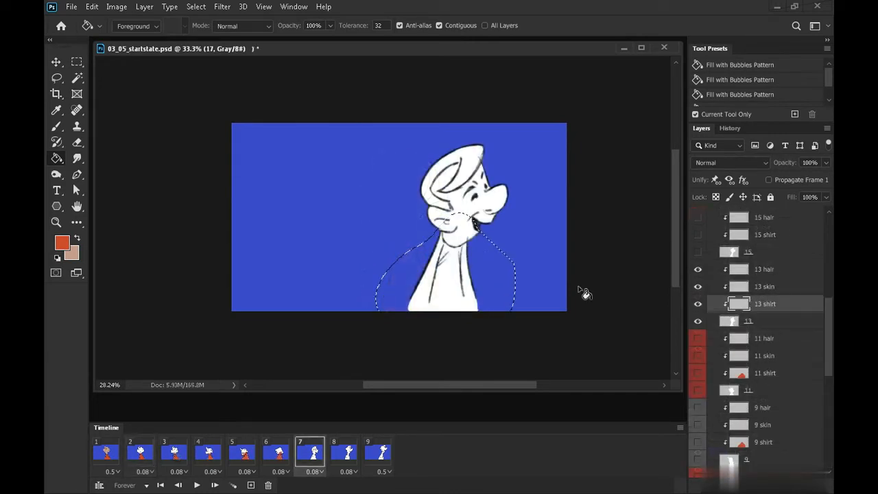
{"action": "left_click", "coordinate": [489, 281]}
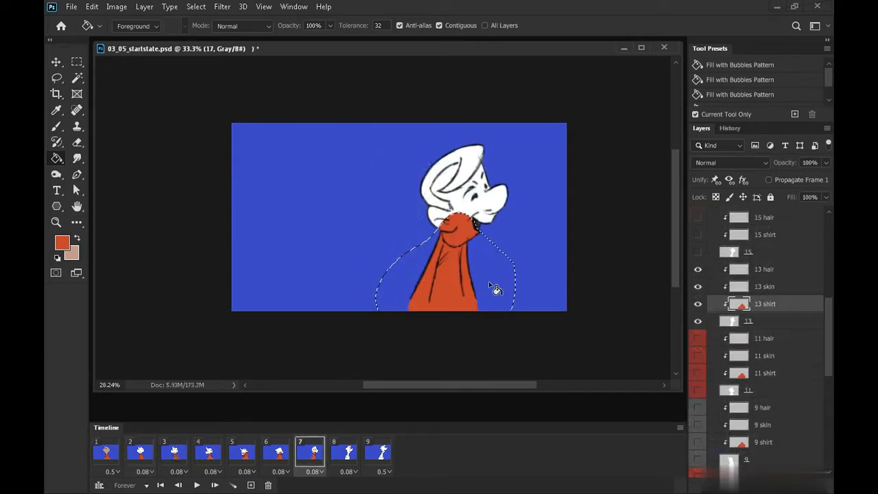
{"action": "left_click", "coordinate": [346, 452]}
{"action": "left_click_drag", "start_coordinate": [826, 328], "coordinate": [827, 305]}
{"action": "left_click", "coordinate": [763, 333]}
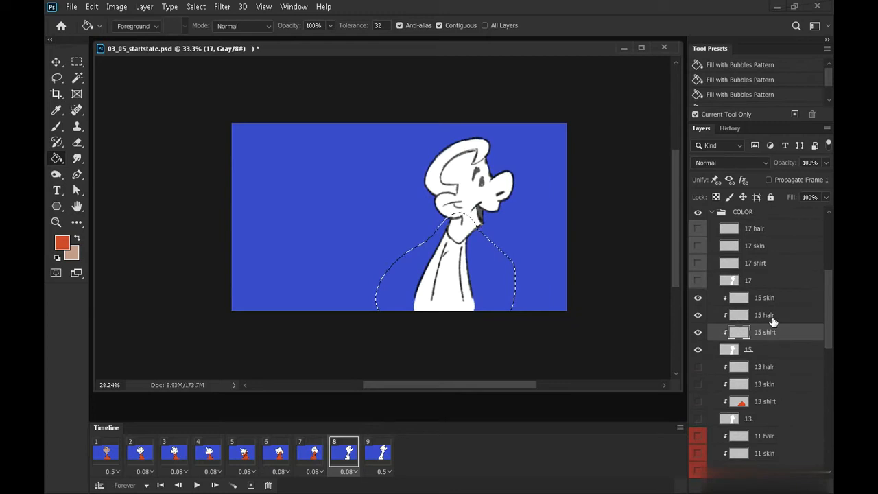
{"action": "left_click", "coordinate": [453, 261]}
Fill the shirt area orange-red on 17 shirt in frame 9 and clip 17 shirt, 17 skin and 17 hair to layer 17
{"action": "left_click", "coordinate": [379, 451]}
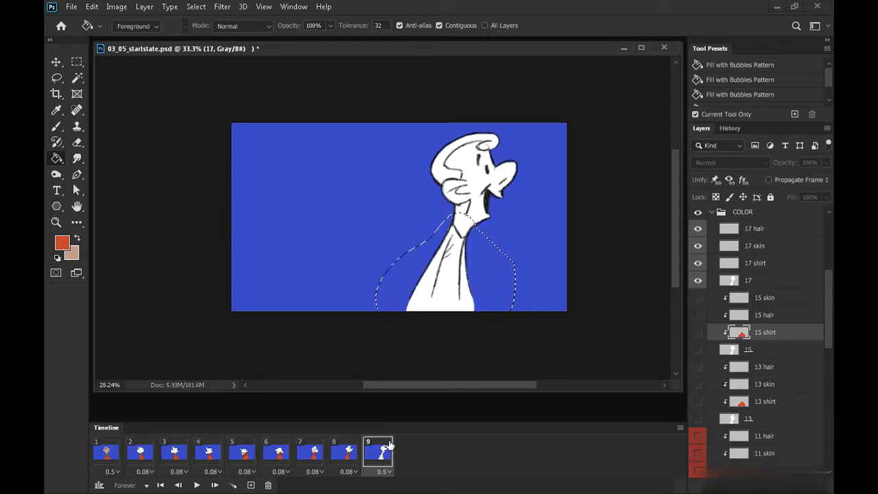
{"action": "left_click", "coordinate": [754, 262]}
{"action": "left_click", "coordinate": [454, 288]}
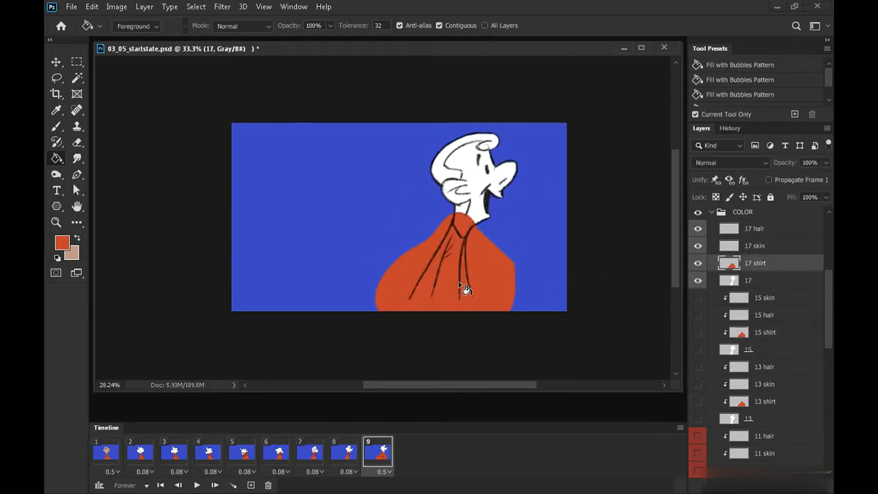
{"action": "left_click", "coordinate": [760, 271], "text": "alt"}
{"action": "left_click", "coordinate": [765, 254], "text": "alt"}
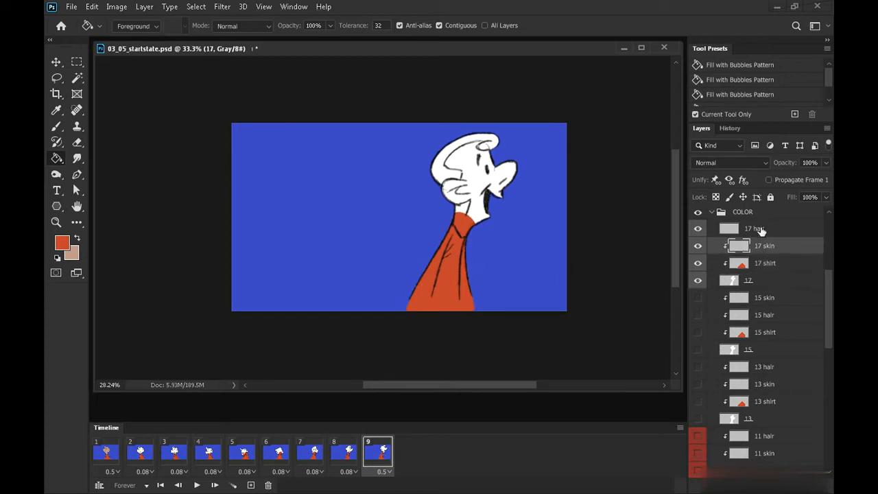
{"action": "left_click", "coordinate": [768, 234], "text": "alt"}
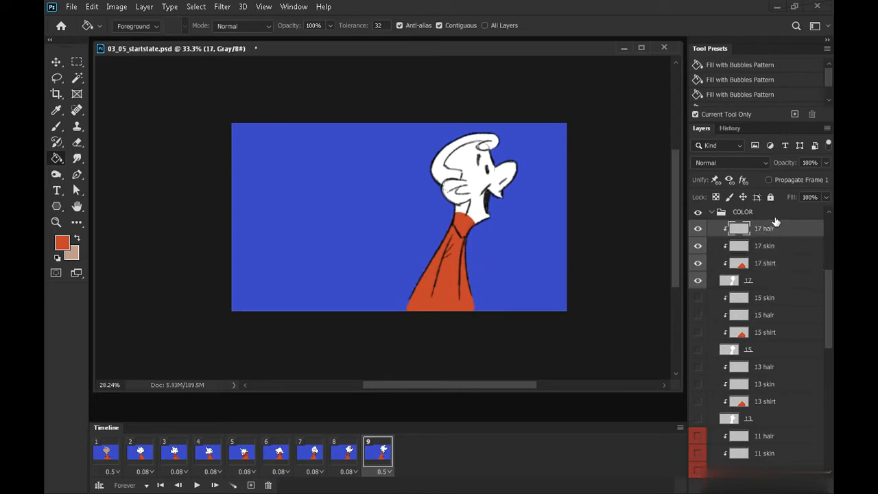
Switch the foreground color to tan, lasso the head and neck in frame 2, fill them on the 3 skin layer and deselect
{"action": "left_click", "coordinate": [107, 452]}
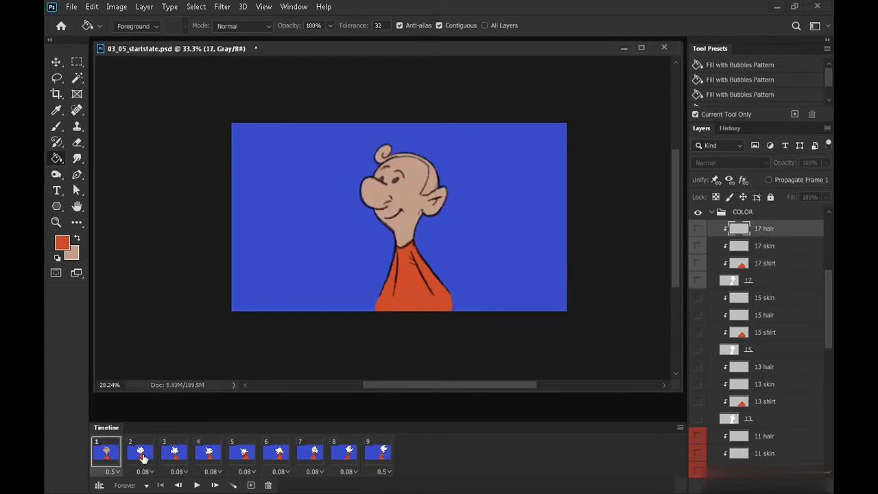
{"action": "left_click", "coordinate": [76, 237]}
{"action": "left_click", "coordinate": [141, 461]}
{"action": "scroll", "coordinate": [825, 331], "scroll_direction": "down", "scroll_amount": 10}
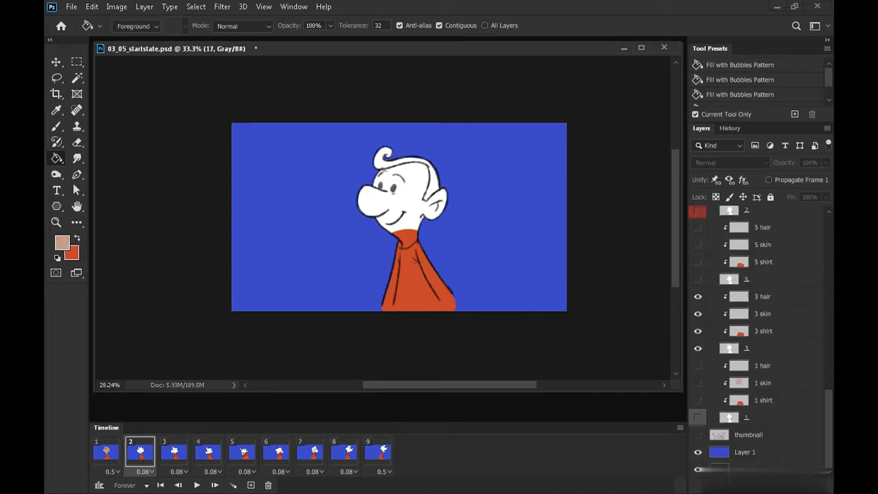
{"action": "left_click", "coordinate": [769, 314]}
{"action": "key", "text": "l"}
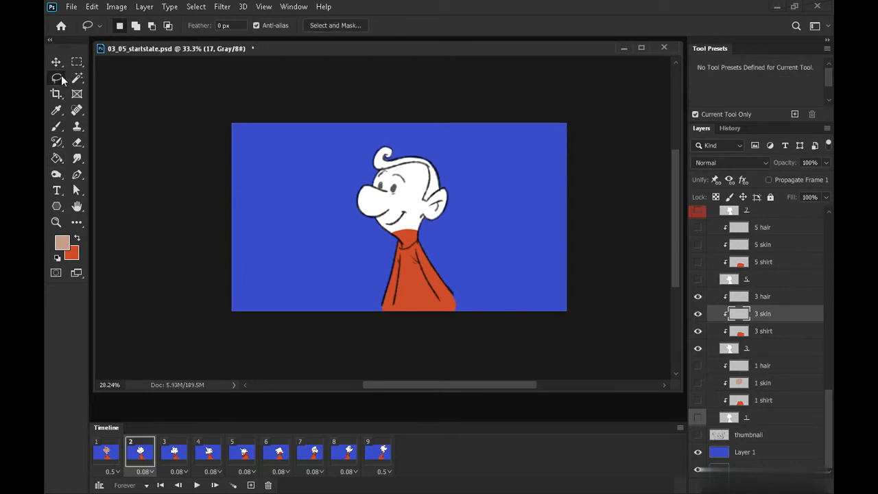
{"action": "key", "text": "ctrl+space"}
{"action": "left_click_drag", "start_coordinate": [412, 241], "coordinate": [455, 233]}
{"action": "left_click_drag", "start_coordinate": [426, 210], "coordinate": [416, 226]}
{"action": "left_click", "coordinate": [58, 83]}
{"action": "mouse_move", "coordinate": [395, 273]}
{"action": "left_mouse_down"}
{"action": "mouse_move", "coordinate": [381, 255]}
{"action": "mouse_move", "coordinate": [391, 272]}
{"action": "mouse_move", "coordinate": [314, 239]}
{"action": "mouse_move", "coordinate": [353, 274]}
{"action": "left_mouse_up"}
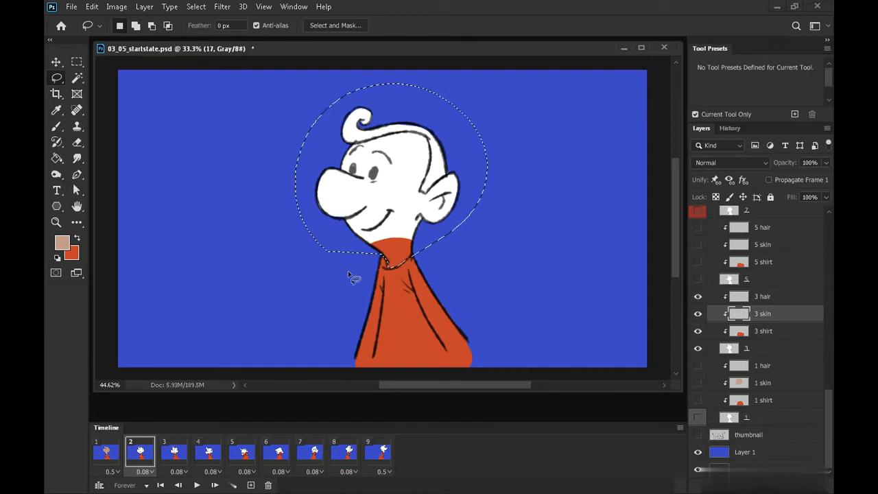
{"action": "key", "text": "g"}
{"action": "left_click", "coordinate": [381, 184]}
{"action": "key", "text": "ctrl+d"}
Lasso the head and neck in frames 3 through 9 and fill them tan on each frame's skin layer
{"action": "left_click", "coordinate": [175, 453]}
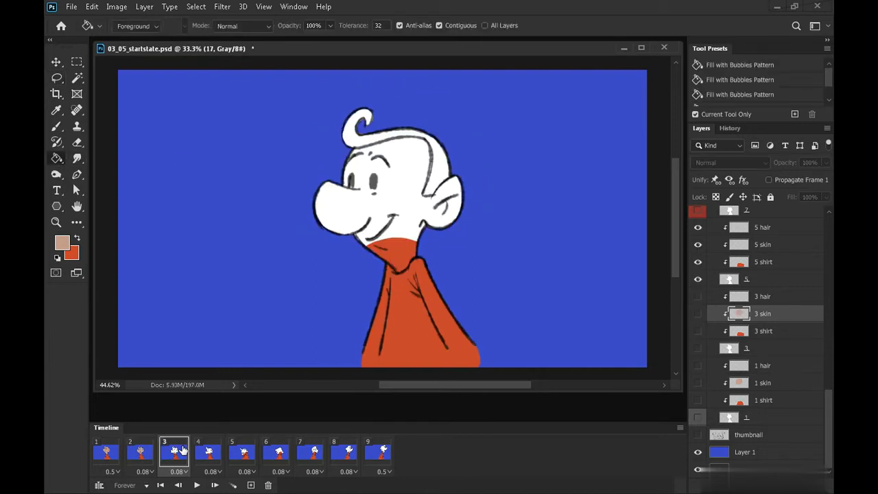
{"action": "left_click", "coordinate": [763, 245]}
{"action": "key", "text": "l"}
{"action": "mouse_move", "coordinate": [405, 273]}
{"action": "left_mouse_down"}
{"action": "mouse_move", "coordinate": [387, 263]}
{"action": "mouse_move", "coordinate": [405, 279]}
{"action": "left_mouse_up"}
{"action": "left_click_drag", "start_coordinate": [488, 159], "coordinate": [310, 298]}
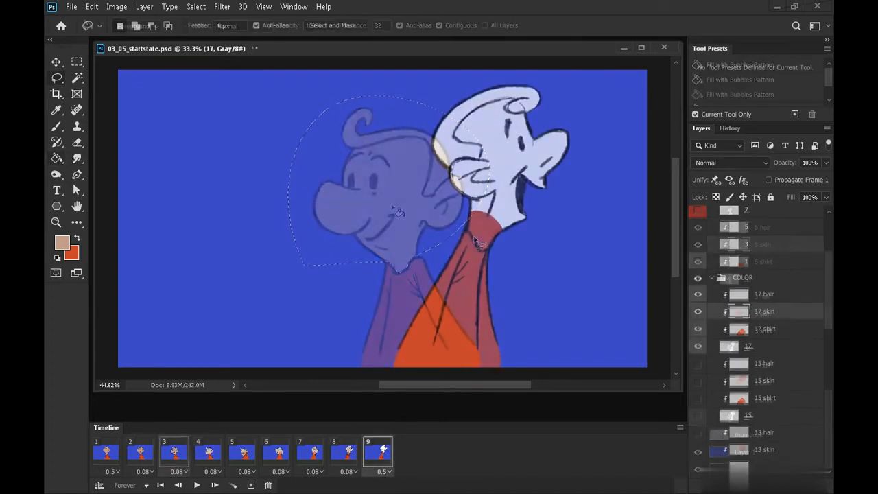
{"action": "mouse_move", "coordinate": [467, 229]}
{"action": "left_mouse_down"}
{"action": "mouse_move", "coordinate": [482, 255]}
{"action": "mouse_move", "coordinate": [450, 66]}
{"action": "mouse_move", "coordinate": [468, 229]}
{"action": "left_mouse_up"}
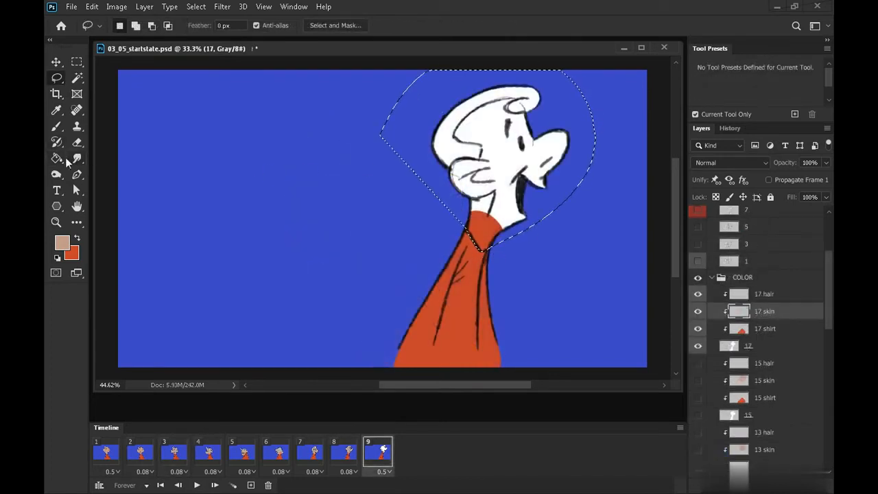
{"action": "key", "text": "g"}
{"action": "left_click", "coordinate": [506, 167]}
{"action": "key", "text": "ctrl+d"}
Play the animation from frame 1 to check the skin and shirt colors, then stop and return to frame 1
{"action": "key", "text": "z"}
{"action": "left_click_drag", "start_coordinate": [556, 264], "coordinate": [520, 268]}
{"action": "left_click", "coordinate": [106, 453]}
{"action": "key", "text": "space"}
{"action": "key", "text": "space"}
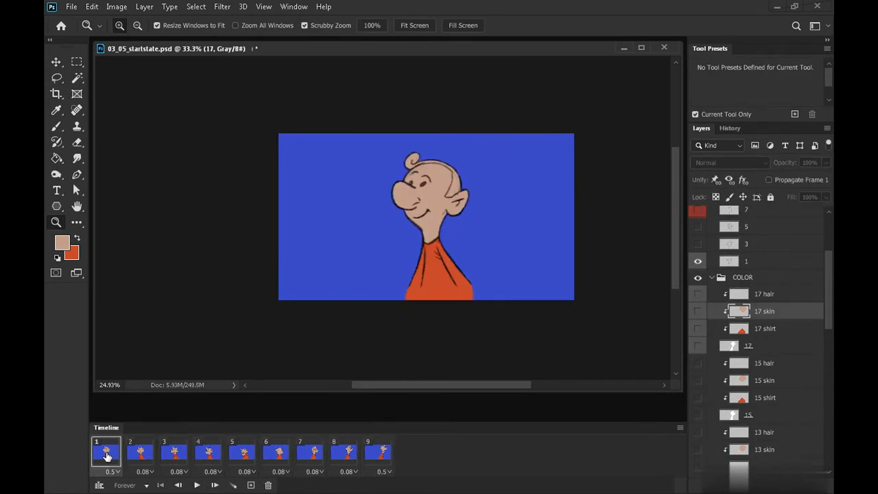
{"action": "left_click", "coordinate": [137, 458]}
{"action": "left_click", "coordinate": [112, 453]}
Lasso the hair area in frame 1 with the 1 hair layer selected
{"action": "left_click_drag", "start_coordinate": [457, 158], "coordinate": [517, 173]}
{"action": "left_click_drag", "start_coordinate": [517, 268], "coordinate": [556, 216]}
{"action": "left_click_drag", "start_coordinate": [831, 312], "coordinate": [831, 454]}
{"action": "left_click", "coordinate": [766, 366]}
{"action": "left_click", "coordinate": [57, 79]}
{"action": "mouse_move", "coordinate": [492, 167]}
{"action": "left_mouse_down"}
{"action": "mouse_move", "coordinate": [448, 250]}
{"action": "mouse_move", "coordinate": [468, 252]}
{"action": "mouse_move", "coordinate": [398, 83]}
{"action": "mouse_move", "coordinate": [315, 190]}
{"action": "mouse_move", "coordinate": [391, 164]}
{"action": "mouse_move", "coordinate": [426, 164]}
{"action": "mouse_move", "coordinate": [467, 187]}
{"action": "left_mouse_up"}
{"action": "mouse_move", "coordinate": [529, 317]}
{"action": "left_mouse_down"}
{"action": "mouse_move", "coordinate": [519, 258]}
{"action": "mouse_move", "coordinate": [510, 287]}
{"action": "left_mouse_up"}
Set the foreground color to dark brown, fill the selected hair on the 1 hair layer and deselect
{"action": "left_click", "coordinate": [62, 242]}
{"action": "left_click", "coordinate": [646, 191]}
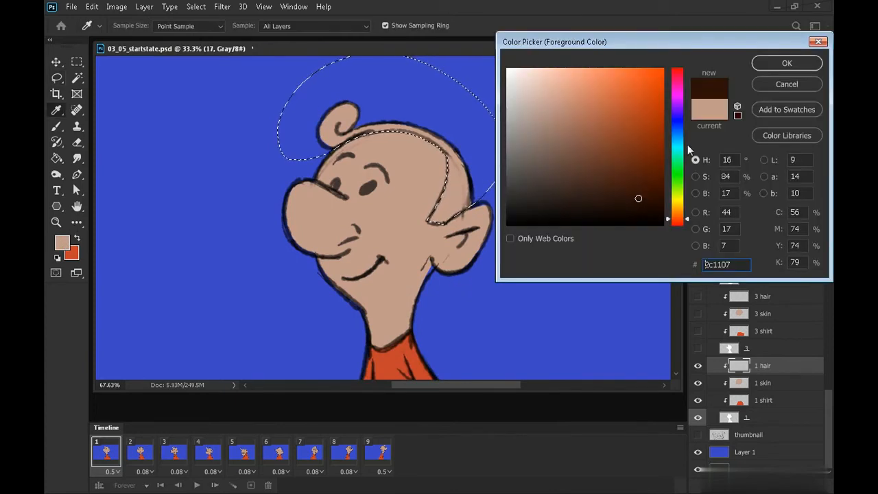
{"action": "left_click_drag", "start_coordinate": [646, 191], "coordinate": [627, 196]}
{"action": "left_click", "coordinate": [770, 61]}
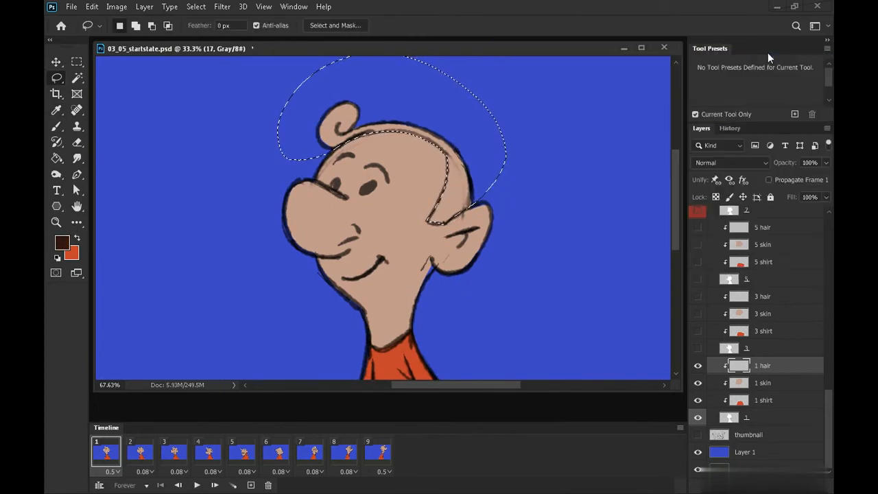
{"action": "key", "text": "g"}
{"action": "left_click", "coordinate": [462, 205]}
{"action": "key", "text": "ctrl+d"}
Lasso the hair in frames 2 through 9 and fill it dark brown on each frame's hair layer
{"action": "key", "text": "z"}
{"action": "left_click_drag", "start_coordinate": [565, 268], "coordinate": [517, 149]}
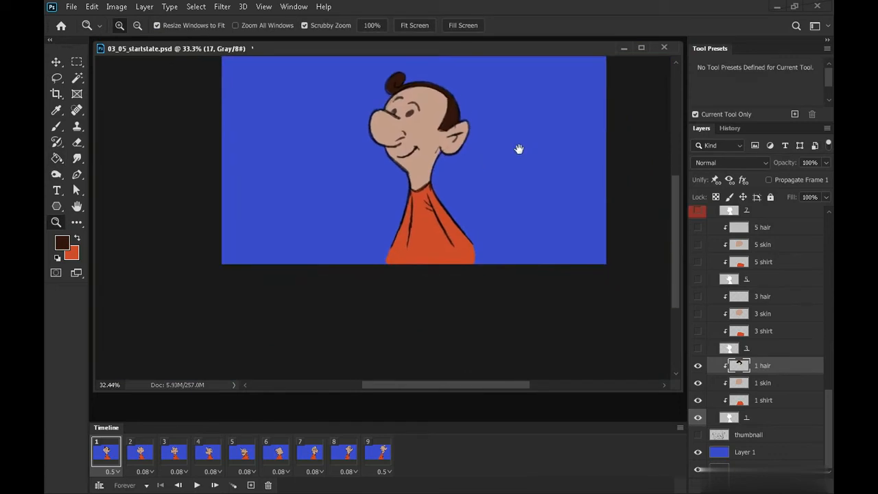
{"action": "left_click", "coordinate": [140, 446]}
{"action": "left_click", "coordinate": [785, 301]}
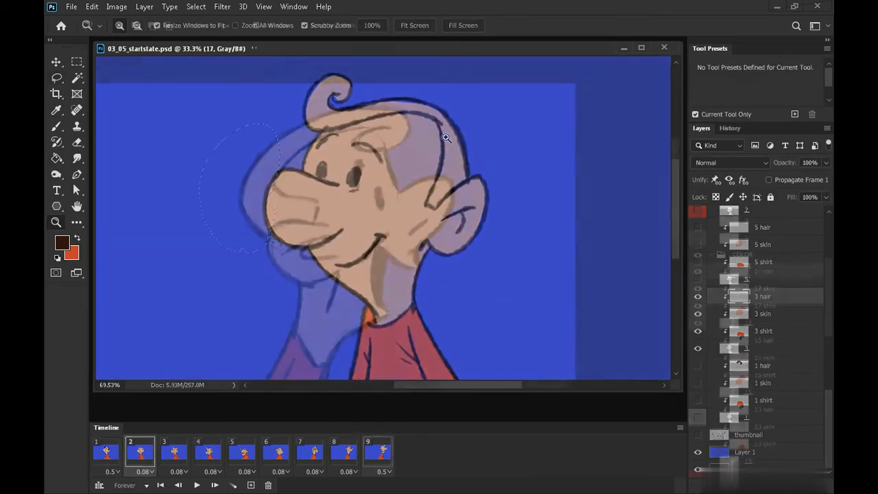
{"action": "mouse_move", "coordinate": [317, 230]}
{"action": "left_mouse_down"}
{"action": "mouse_move", "coordinate": [319, 203]}
{"action": "mouse_move", "coordinate": [255, 196]}
{"action": "mouse_move", "coordinate": [319, 141]}
{"action": "mouse_move", "coordinate": [364, 130]}
{"action": "mouse_move", "coordinate": [270, 104]}
{"action": "mouse_move", "coordinate": [379, 127]}
{"action": "mouse_move", "coordinate": [356, 147]}
{"action": "mouse_move", "coordinate": [380, 152]}
{"action": "mouse_move", "coordinate": [418, 124]}
{"action": "mouse_move", "coordinate": [401, 99]}
{"action": "left_mouse_up"}
{"action": "key", "text": "g"}
{"action": "left_click", "coordinate": [273, 147]}
{"action": "key", "text": "ctrl+d"}
Play the fully colored animation from frame 1, then stop it and return to frame 1
{"action": "key", "text": "z"}
{"action": "mouse_move", "coordinate": [500, 259]}
{"action": "left_mouse_down"}
{"action": "mouse_move", "coordinate": [458, 259]}
{"action": "mouse_move", "coordinate": [480, 186]}
{"action": "left_mouse_up"}
{"action": "left_click", "coordinate": [97, 448]}
{"action": "key", "text": "space"}
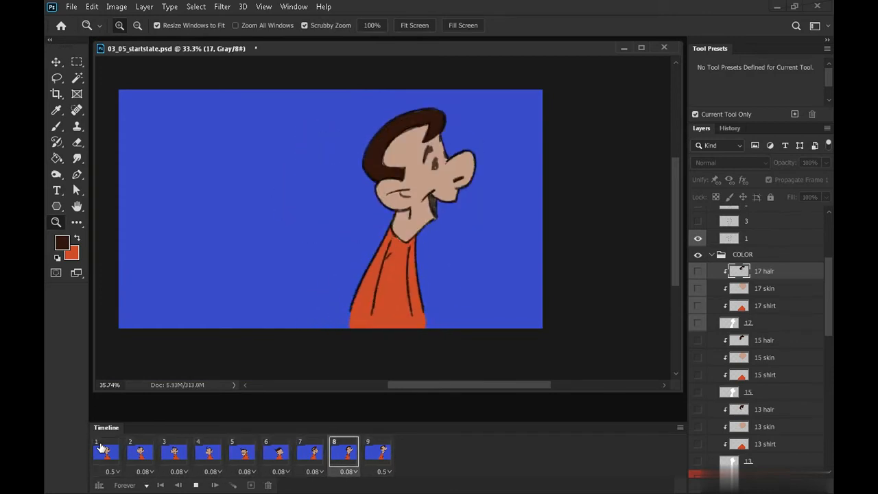
{"action": "key", "text": "space"}
{"action": "left_click", "coordinate": [101, 450]}
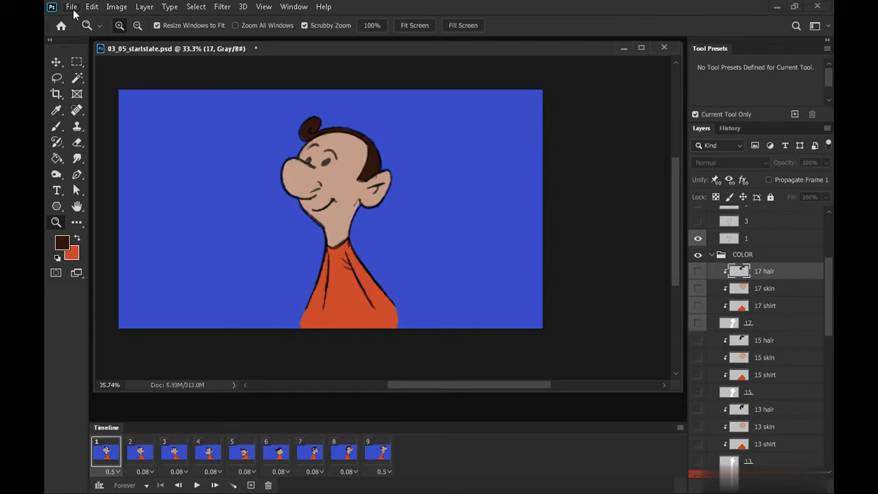
Add a Color Overlay layer style to the 1 shirt layer
{"action": "scroll", "coordinate": [815, 388], "scroll_direction": "down", "scroll_amount": 5}
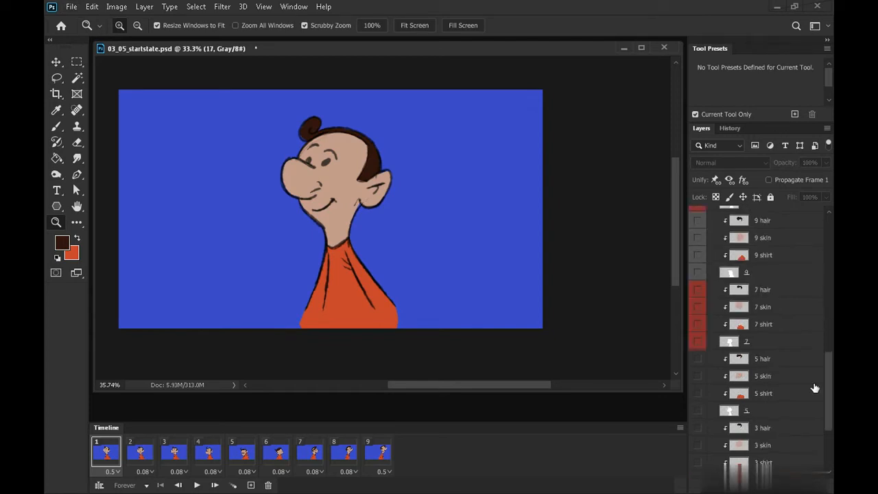
{"action": "scroll", "coordinate": [815, 388], "scroll_direction": "down", "scroll_amount": 3}
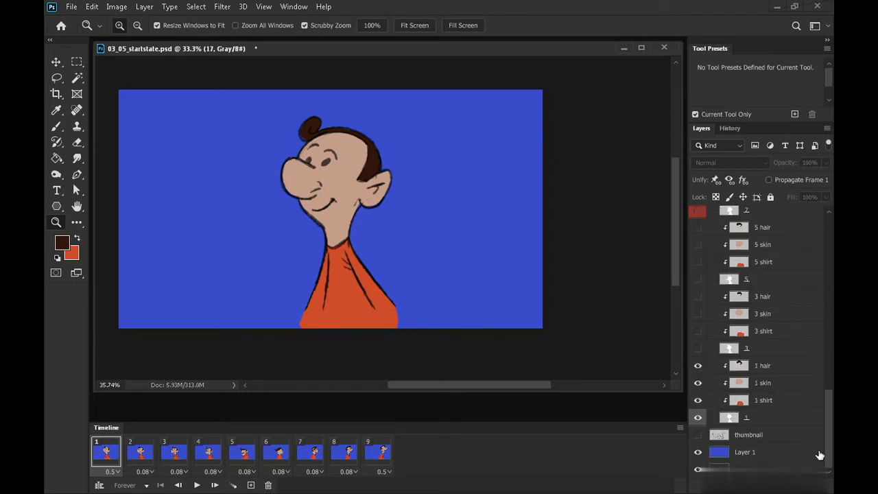
{"action": "left_click", "coordinate": [765, 400]}
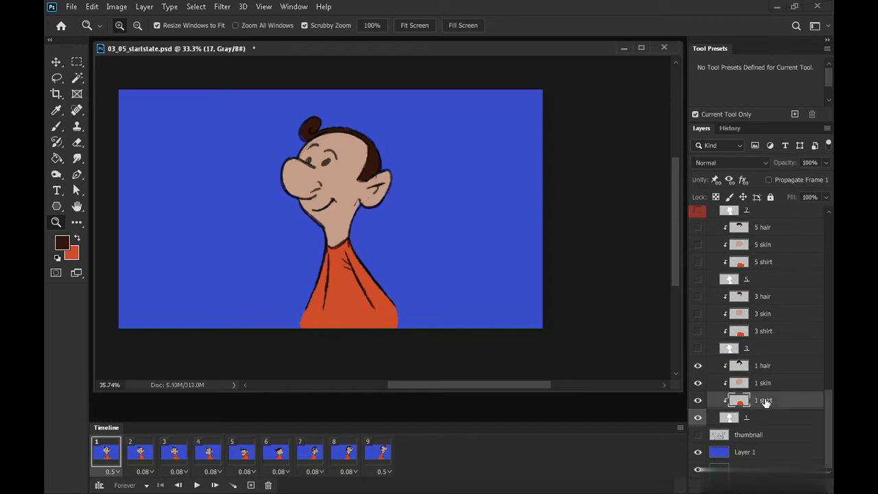
{"action": "right_click", "coordinate": [765, 401]}
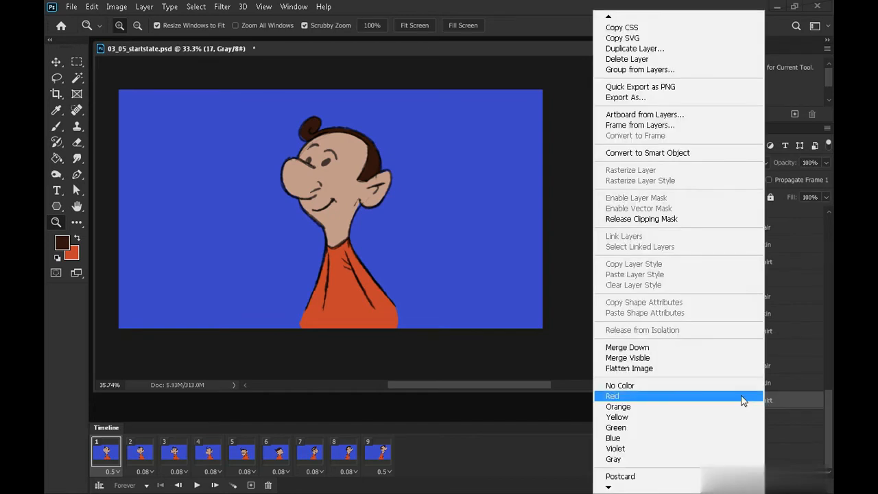
{"action": "mouse_move", "coordinate": [625, 18]}
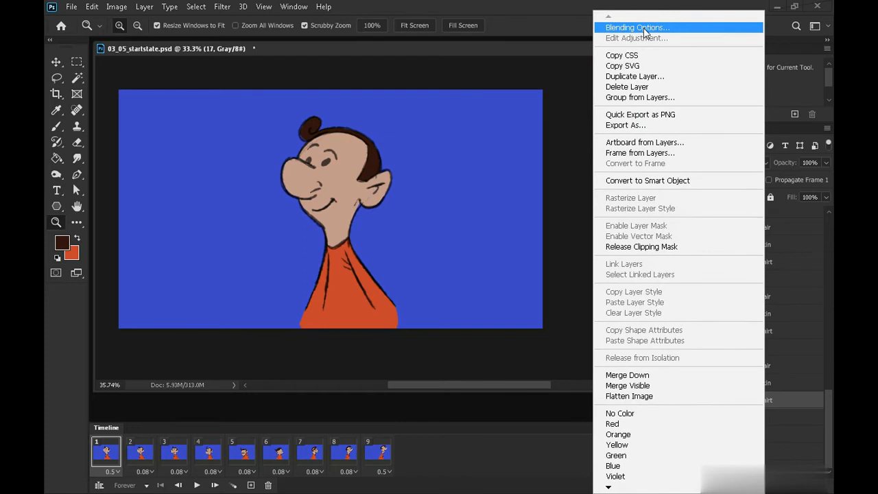
{"action": "left_click", "coordinate": [638, 27]}
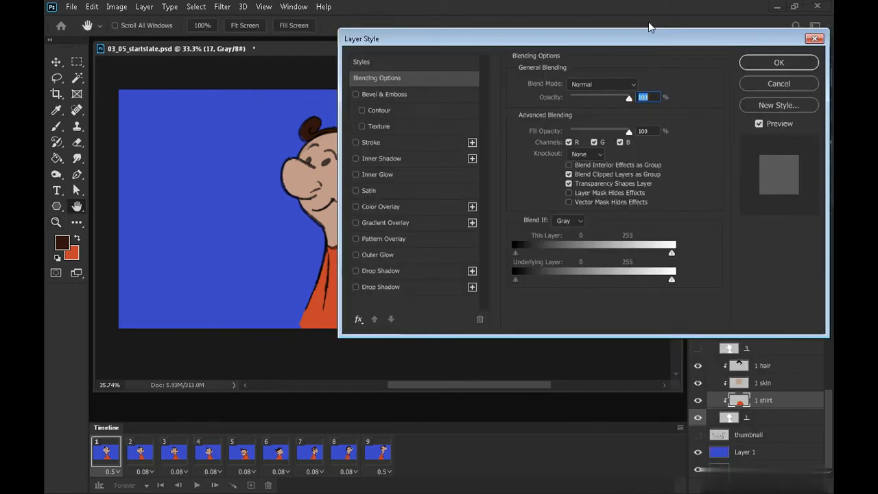
{"action": "left_click", "coordinate": [379, 206]}
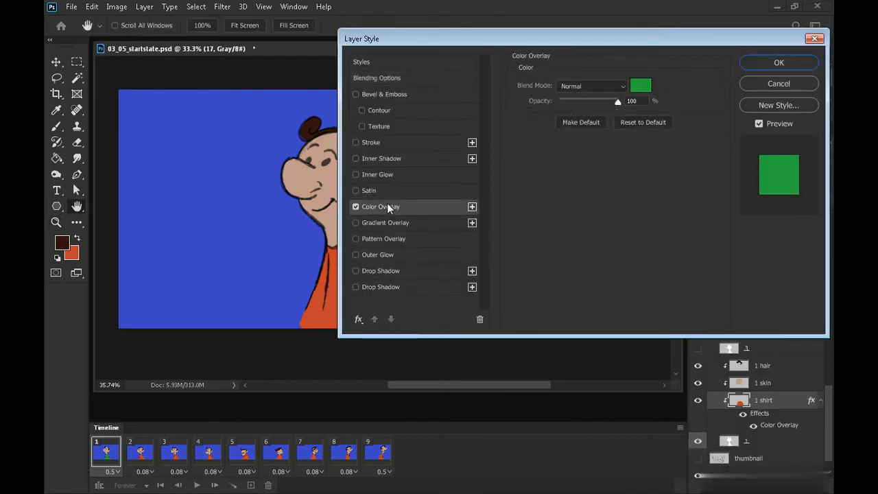
Set the Color Overlay to a light green and apply the layer style
{"action": "left_click_drag", "start_coordinate": [581, 35], "coordinate": [623, 46]}
{"action": "left_click", "coordinate": [686, 98]}
{"action": "left_click_drag", "start_coordinate": [627, 92], "coordinate": [610, 89]}
{"action": "left_click", "coordinate": [786, 64]}
{"action": "left_click", "coordinate": [816, 73]}
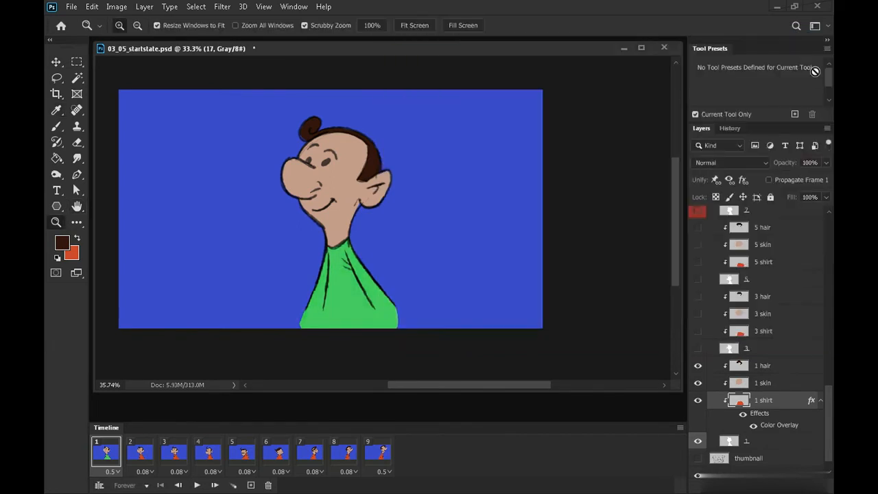
Copy the layer style from the 1 shirt layer and paste it onto the 3 shirt layer while on frame 1
{"action": "right_click", "coordinate": [764, 399]}
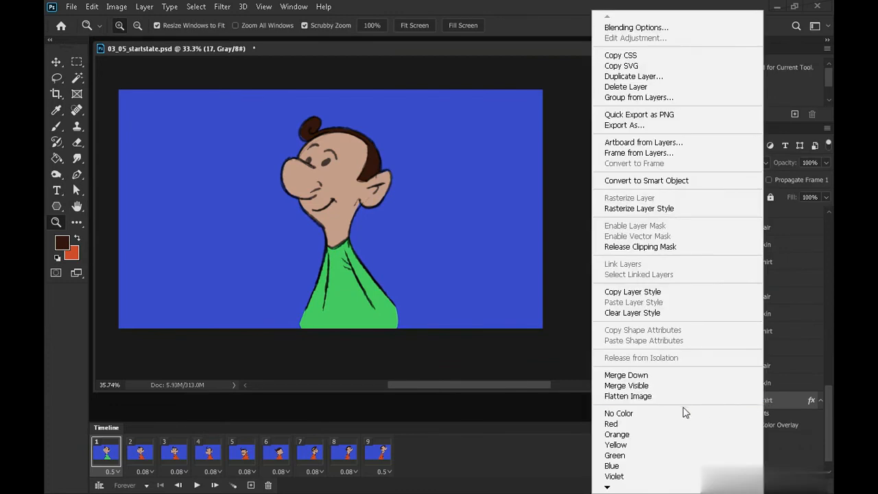
{"action": "left_click", "coordinate": [670, 293]}
{"action": "left_click", "coordinate": [820, 400]}
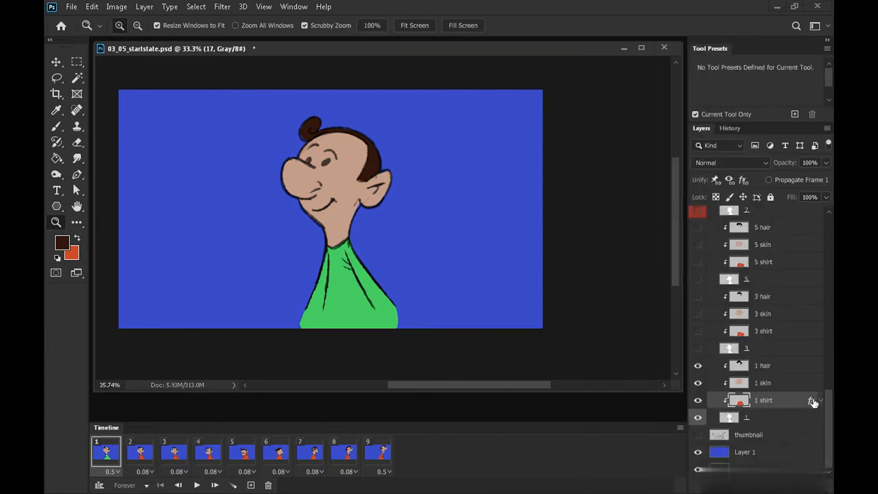
{"action": "key", "text": "Right"}
{"action": "key", "text": "Left"}
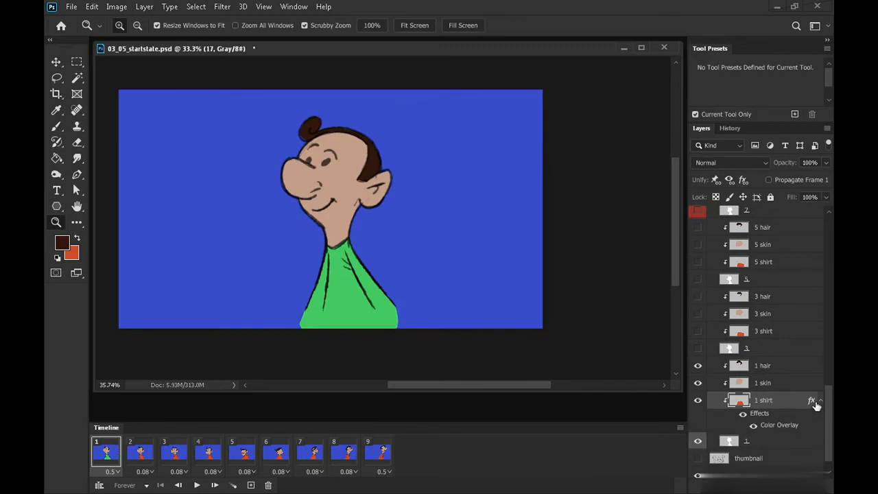
{"action": "left_click", "coordinate": [818, 402]}
{"action": "left_click", "coordinate": [765, 333]}
{"action": "right_click", "coordinate": [760, 333]}
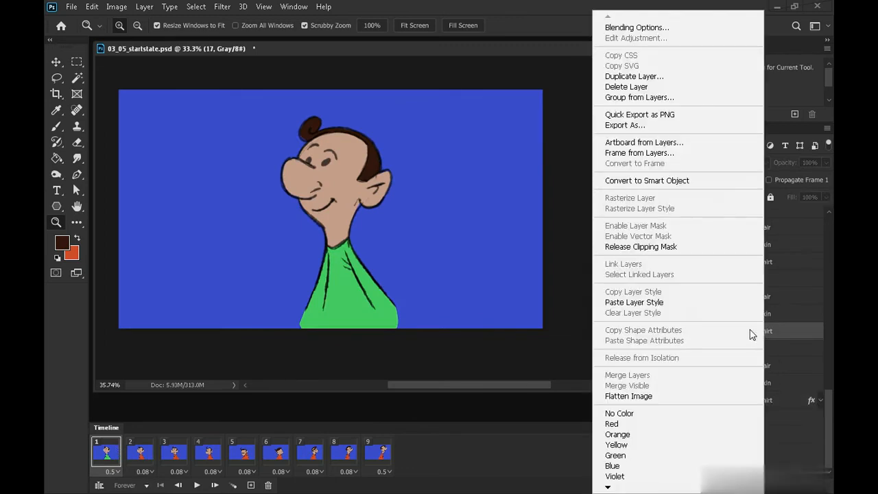
{"action": "left_click", "coordinate": [635, 301]}
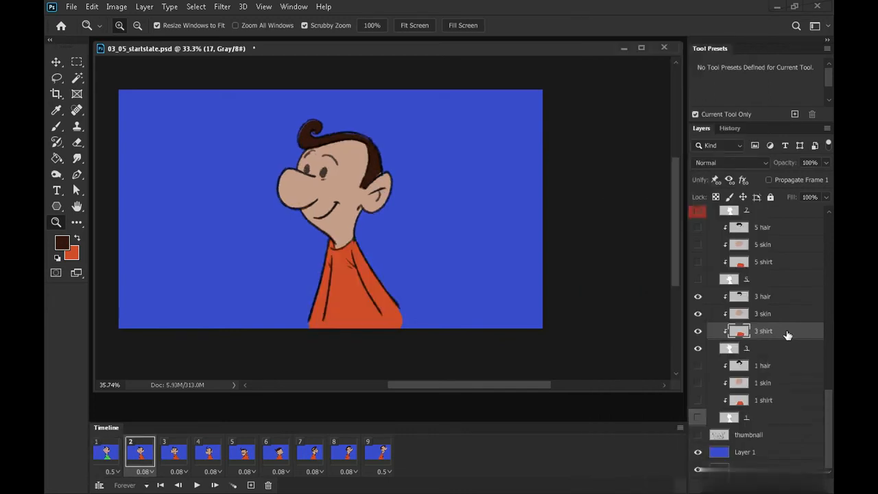
Paste the copied layer style onto the 3 shirt layer in frame 2, and compare the neighbouring frames before returning to frame 1
{"action": "key", "text": "ctrl+z"}
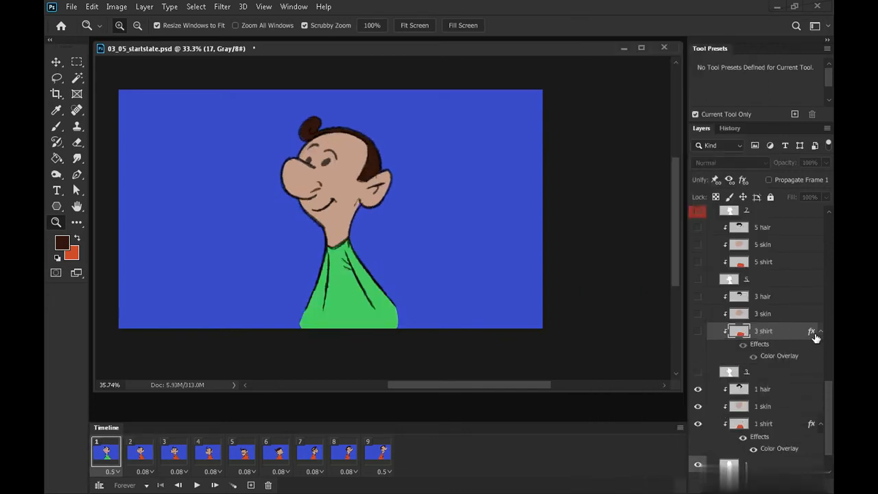
{"action": "key", "text": "ctrl+shift+z"}
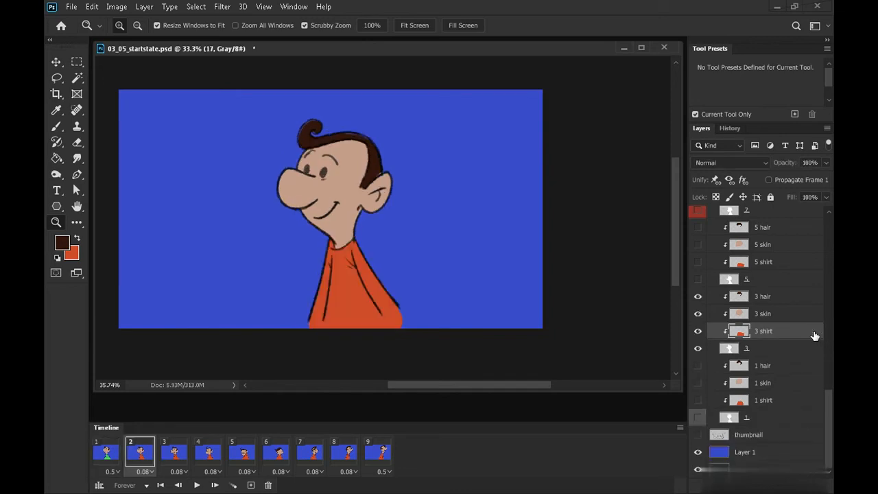
{"action": "right_click", "coordinate": [761, 330]}
{"action": "left_click", "coordinate": [659, 304]}
{"action": "key", "text": "Left"}
{"action": "key", "text": "Right"}
{"action": "key", "text": "Right"}
{"action": "key", "text": "Left"}
{"action": "key", "text": "Left"}
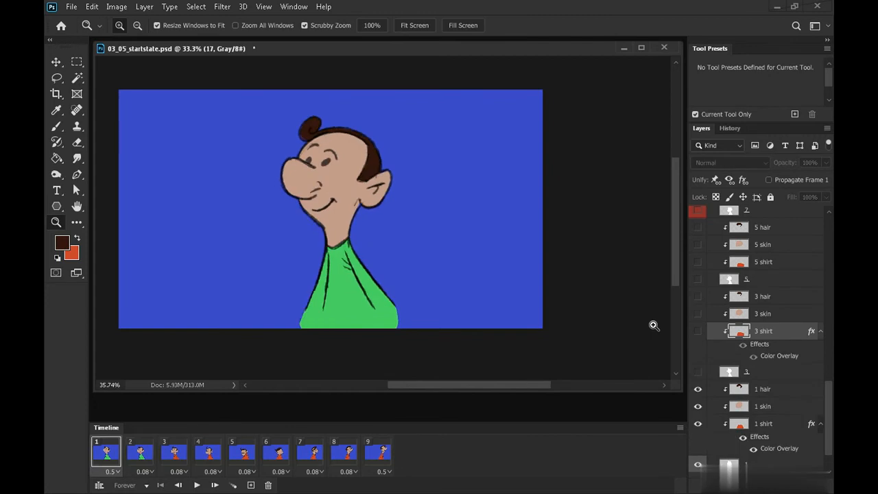
Paste the copied layer style onto the 5 shirt layer, unify its layer style across the frames, and check frame 3
{"action": "scroll", "coordinate": [831, 410], "scroll_direction": "up", "scroll_amount": 5}
{"action": "left_click", "coordinate": [716, 181]}
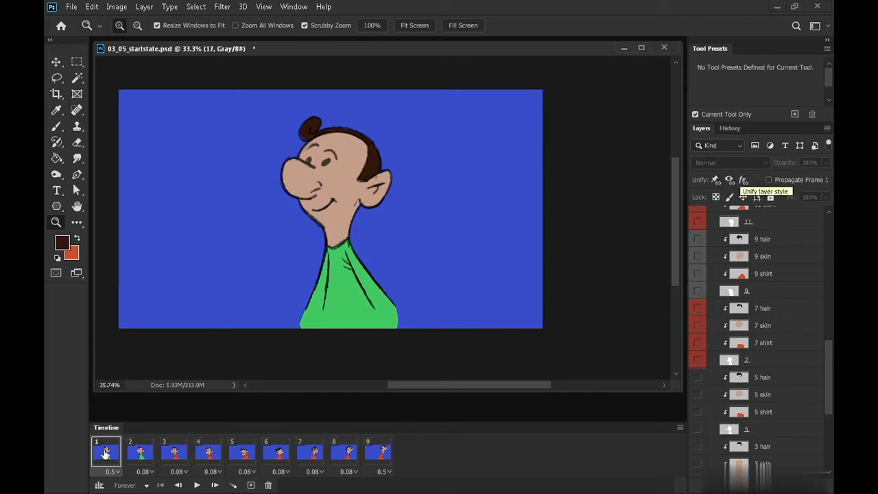
{"action": "left_click_drag", "start_coordinate": [832, 389], "coordinate": [833, 460]}
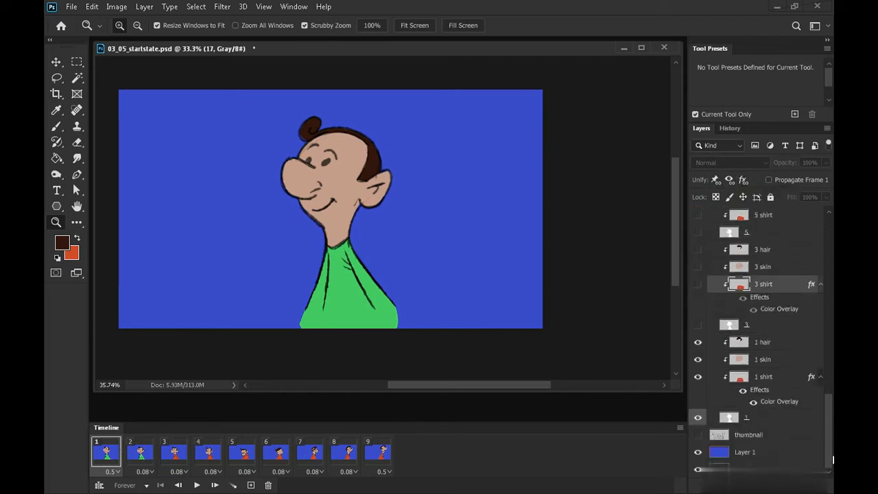
{"action": "scroll", "coordinate": [763, 348], "scroll_direction": "up", "scroll_amount": 6}
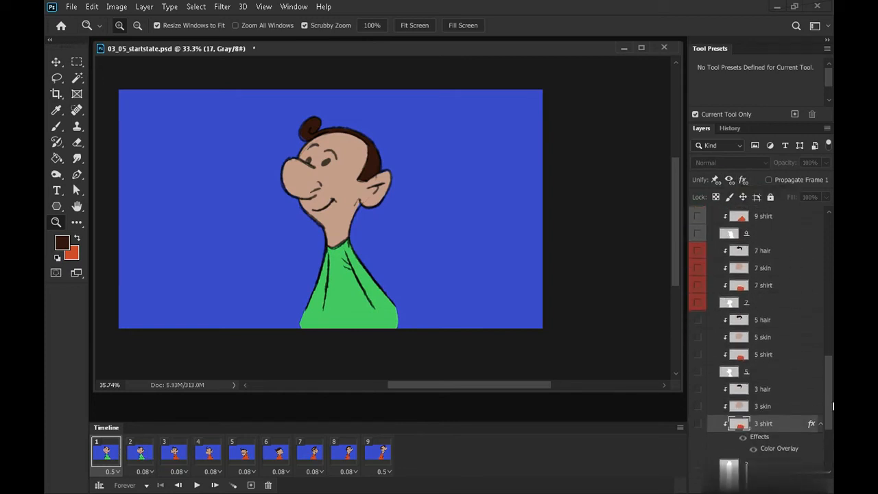
{"action": "left_click", "coordinate": [763, 348]}
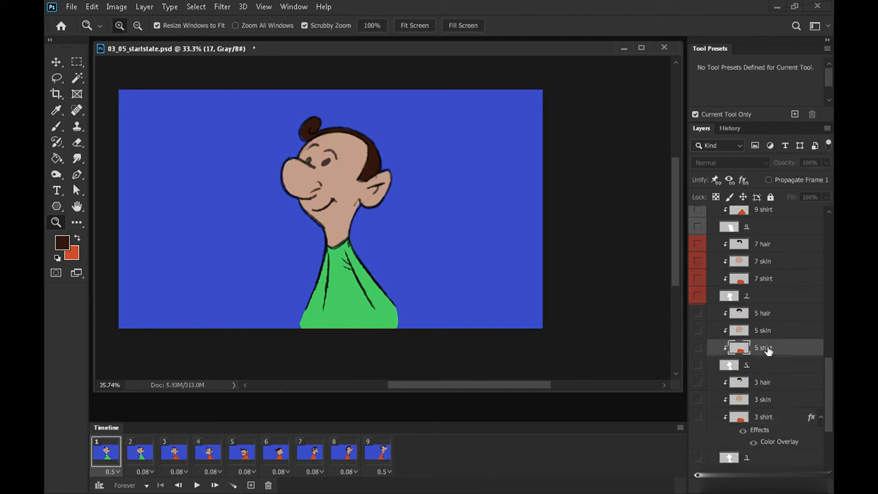
{"action": "right_click", "coordinate": [767, 349]}
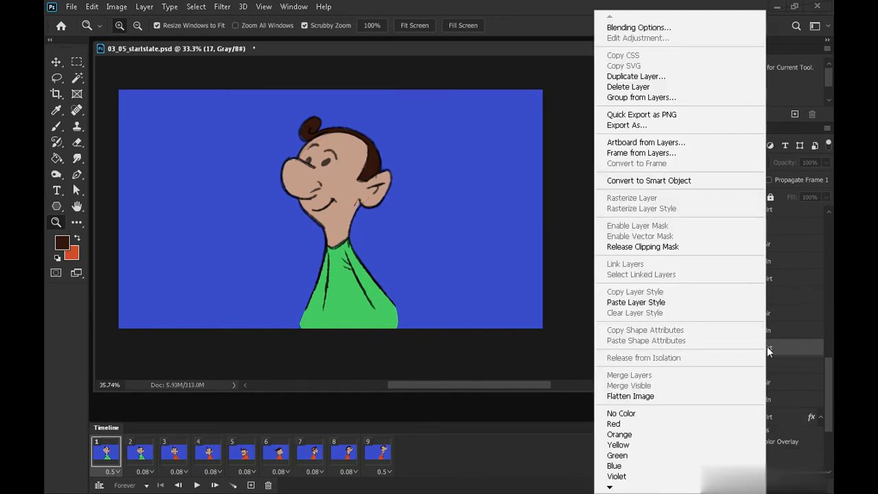
{"action": "left_click", "coordinate": [692, 303]}
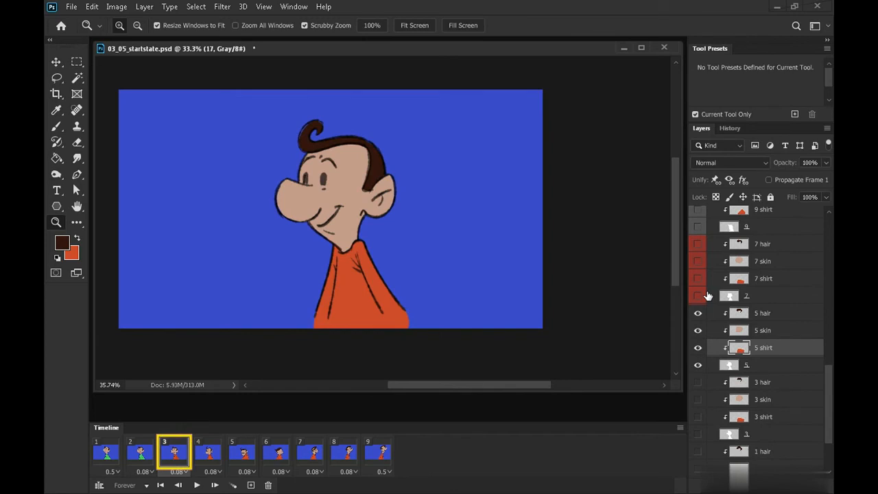
{"action": "scroll", "coordinate": [826, 357], "scroll_direction": "up", "scroll_amount": 1}
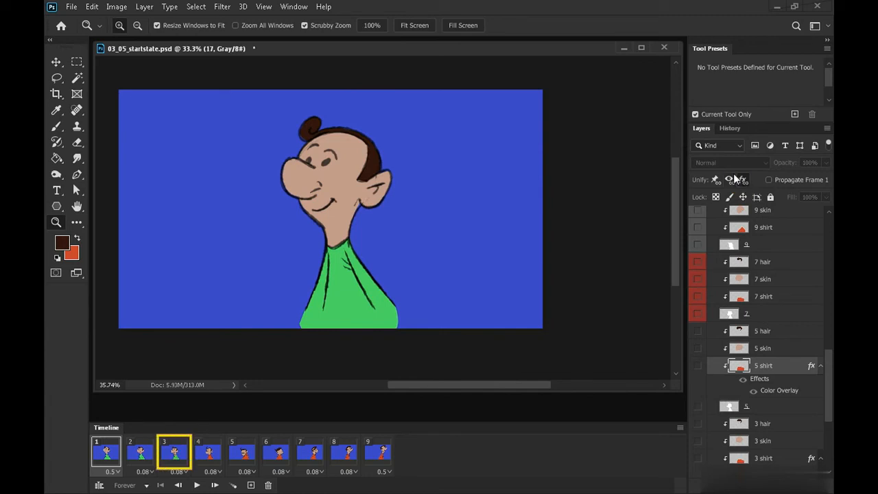
{"action": "left_click", "coordinate": [175, 453]}
{"action": "left_click", "coordinate": [106, 454]}
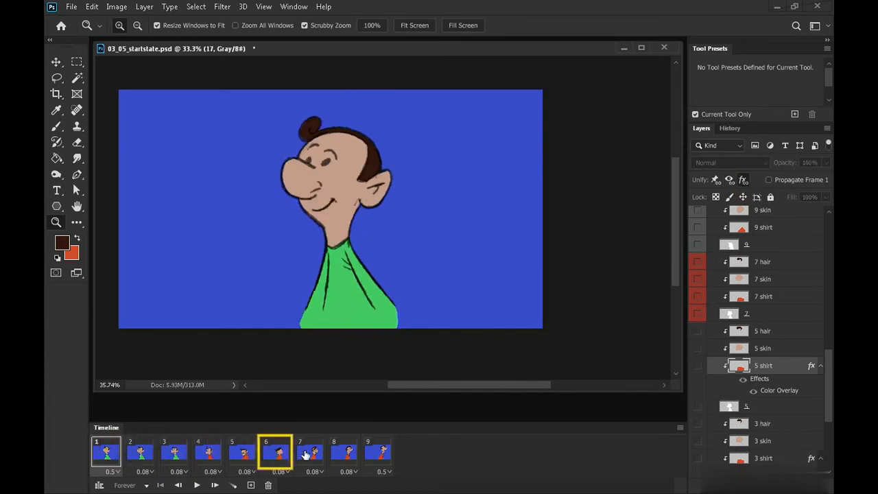
Collapse the 5 shirt and 3 shirt effects, and paste the layer style onto the 7 shirt layer with its style unified
{"action": "left_click", "coordinate": [820, 366]}
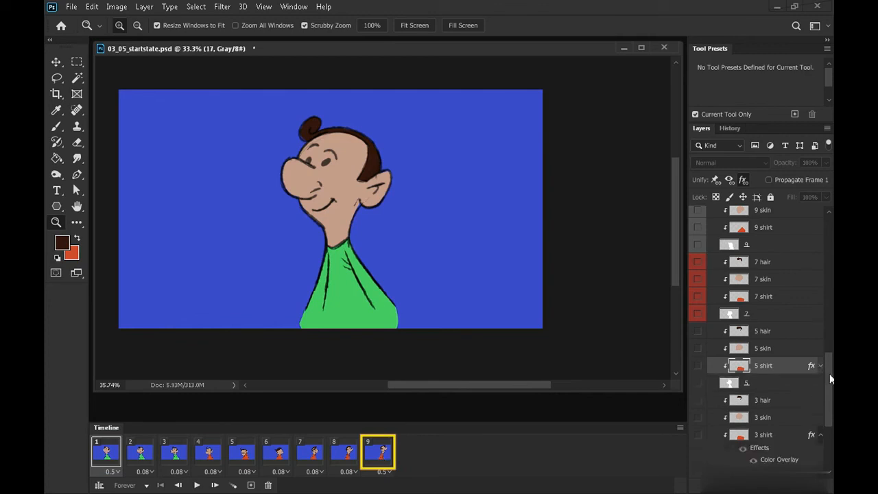
{"action": "left_click", "coordinate": [821, 435]}
{"action": "left_click_drag", "start_coordinate": [829, 402], "coordinate": [824, 375]}
{"action": "right_click", "coordinate": [766, 401]}
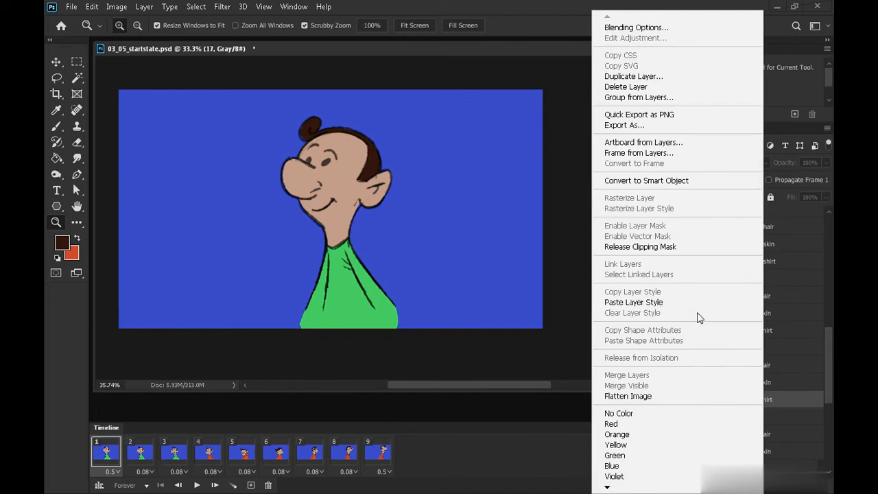
{"action": "left_click", "coordinate": [697, 309]}
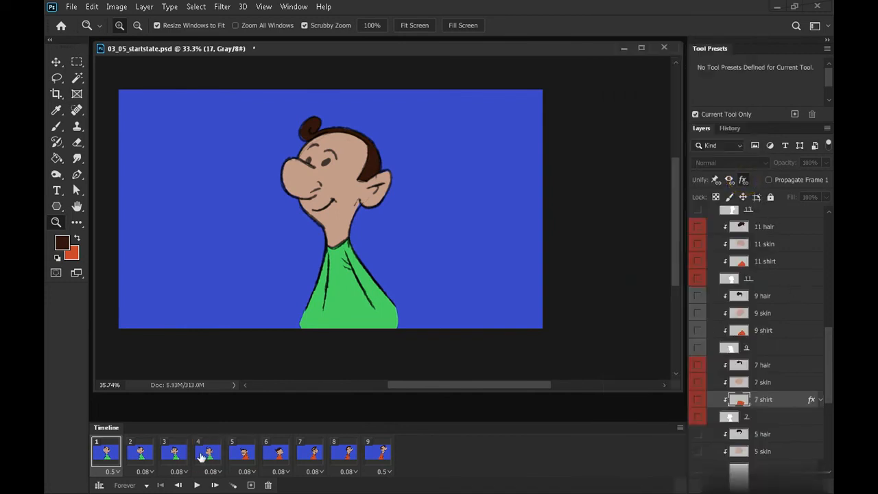
Paste the copied layer style onto the 9 shirt and 11 shirt layers, unifying the layer style on each
{"action": "left_click", "coordinate": [762, 330]}
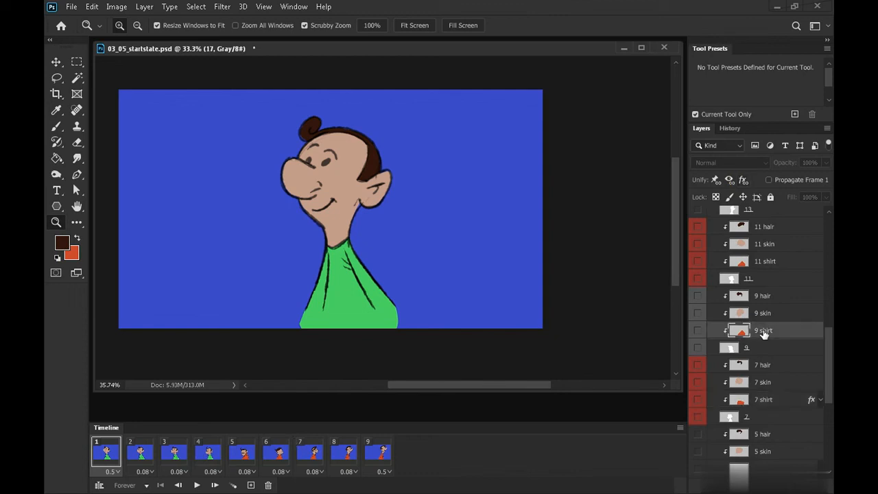
{"action": "right_click", "coordinate": [761, 329]}
{"action": "left_click", "coordinate": [699, 305]}
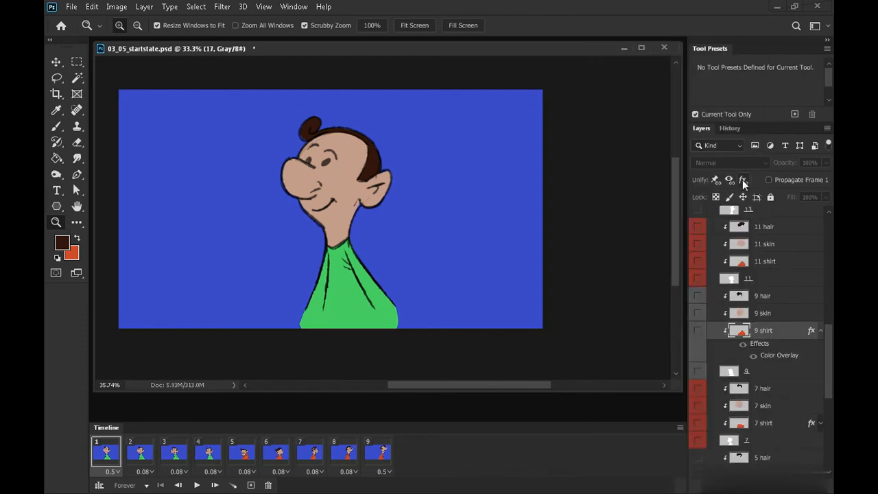
{"action": "left_click", "coordinate": [766, 262]}
{"action": "right_click", "coordinate": [766, 261]}
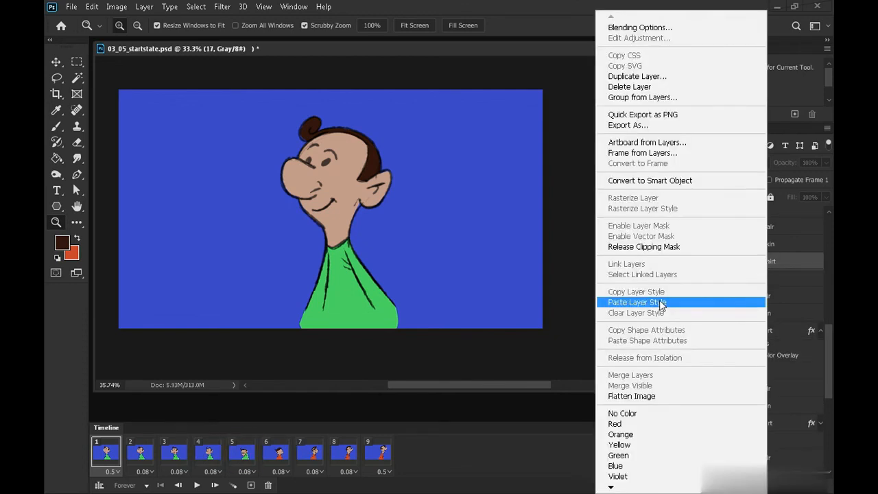
{"action": "left_click", "coordinate": [661, 304]}
Paste the copied layer style onto the 13, 15 and 17 shirt layers together and unify the style on each layer
{"action": "left_click_drag", "start_coordinate": [831, 371], "coordinate": [810, 326]}
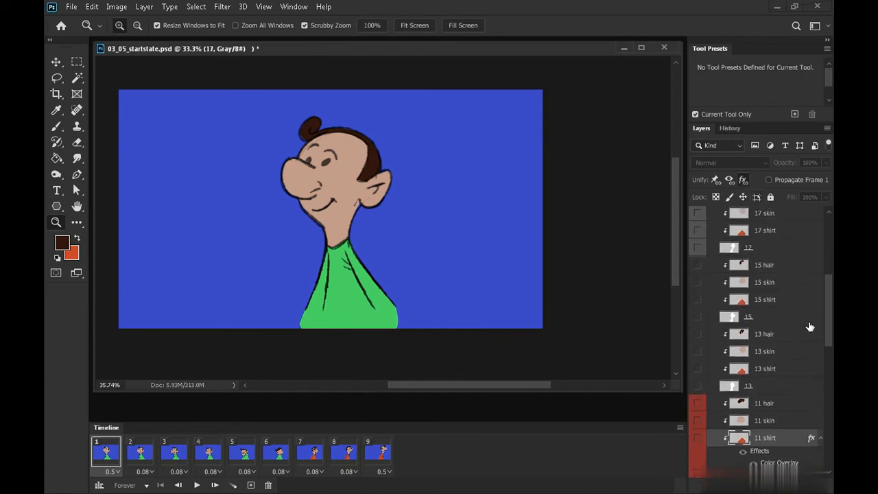
{"action": "left_click", "coordinate": [758, 368]}
{"action": "left_click", "coordinate": [769, 302], "text": "ctrl"}
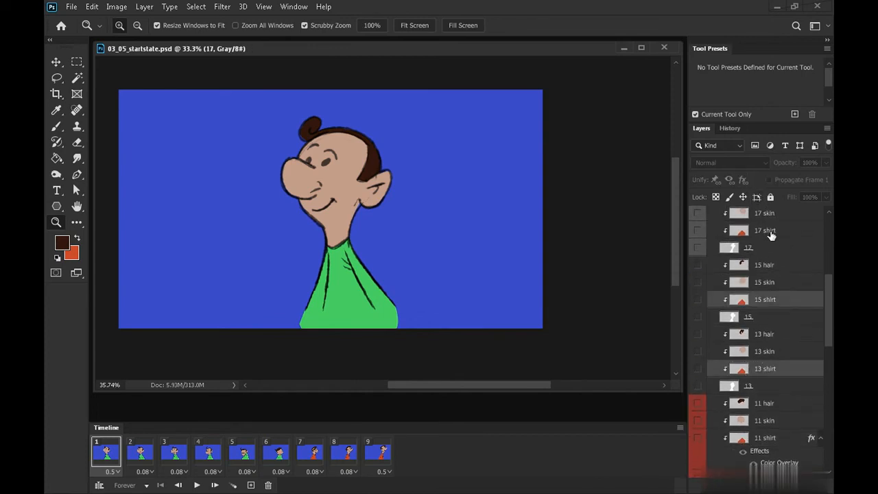
{"action": "left_click", "coordinate": [771, 231], "text": "ctrl"}
{"action": "right_click", "coordinate": [765, 230]}
{"action": "left_click", "coordinate": [686, 306]}
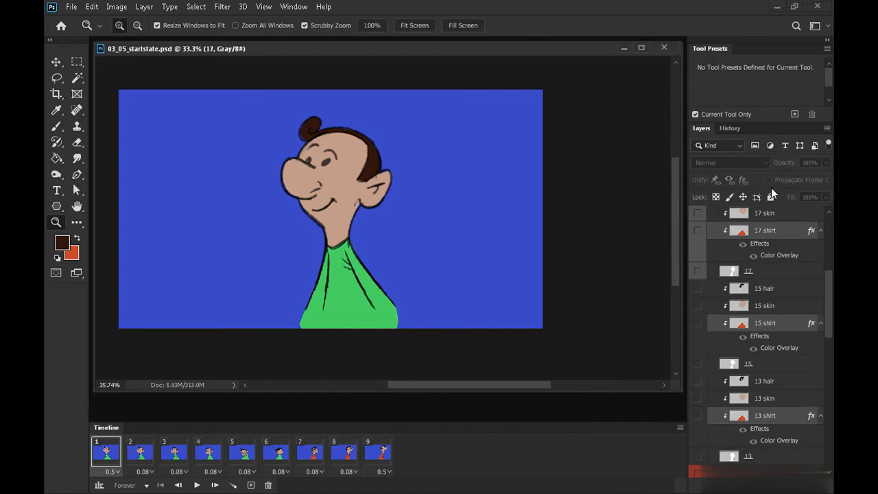
{"action": "left_click", "coordinate": [769, 417]}
{"action": "left_click", "coordinate": [763, 332]}
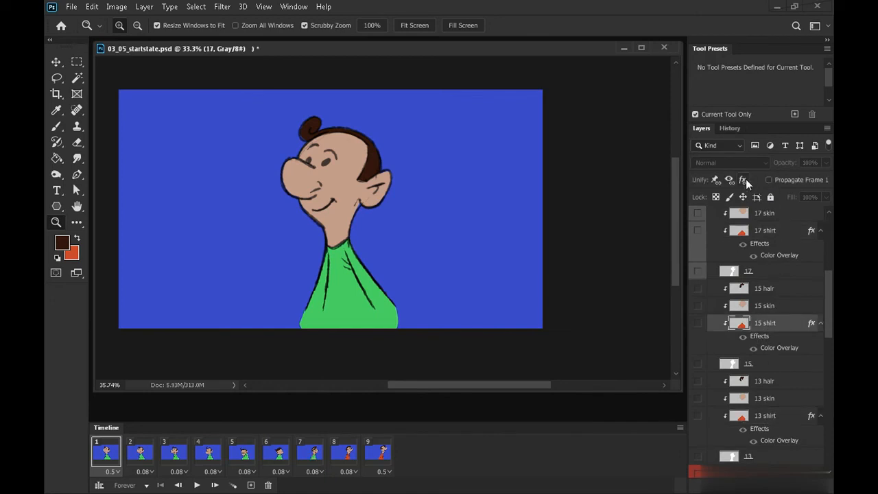
{"action": "left_click", "coordinate": [767, 234]}
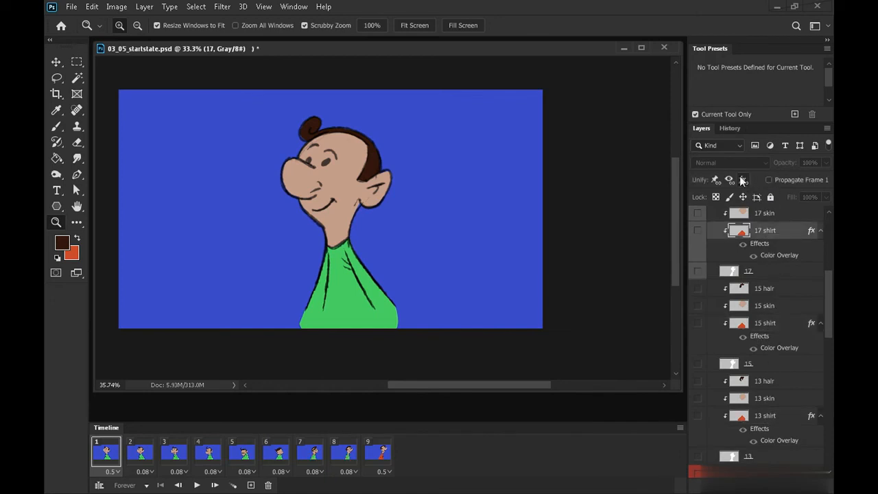
Play the recolored animation from frame 1, and return to frame 1
{"action": "left_click", "coordinate": [107, 453]}
{"action": "key", "text": "space"}
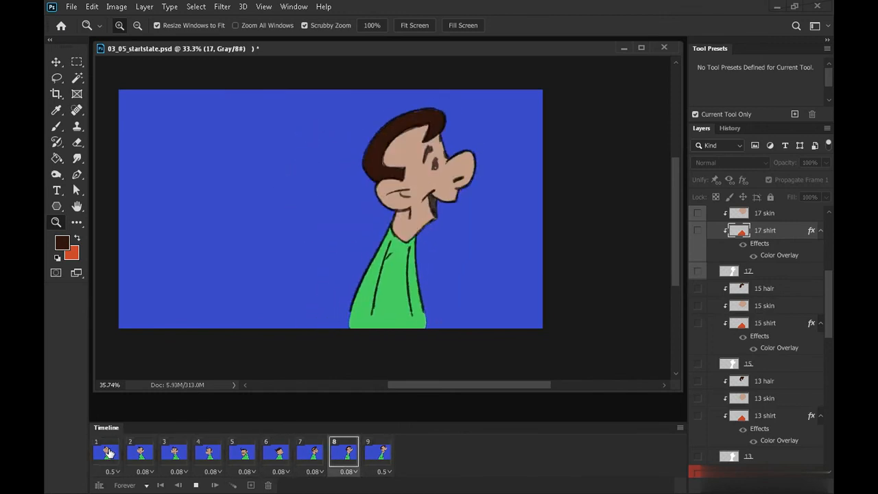
{"action": "left_click_drag", "start_coordinate": [830, 310], "coordinate": [831, 464]}
{"action": "left_click", "coordinate": [107, 451]}
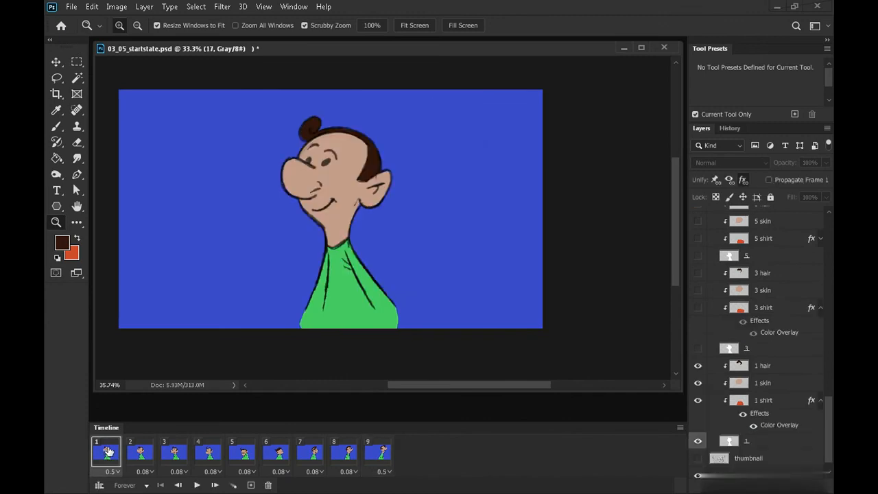
Switch the 1 shirt layer's effects off and back on, and replay the animation before stopping it
{"action": "left_click", "coordinate": [743, 415]}
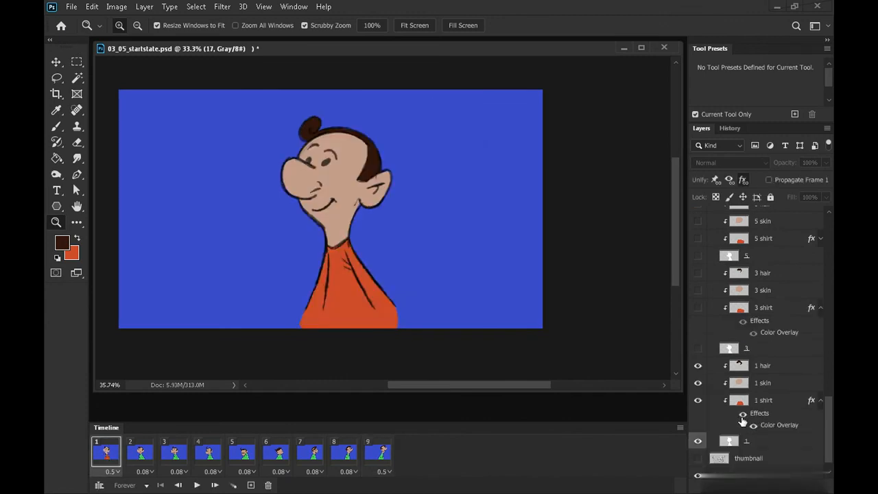
{"action": "left_click", "coordinate": [743, 415]}
{"action": "key", "text": "space"}
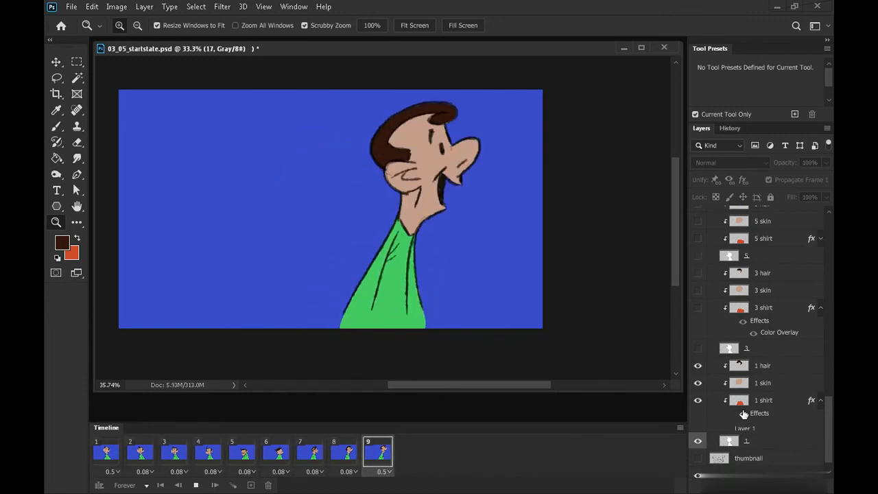
{"action": "key", "text": "space"}
Add a new empty layer at the top of the LINE group
{"action": "left_click_drag", "start_coordinate": [828, 420], "coordinate": [829, 237]}
{"action": "left_click", "coordinate": [772, 250]}
{"action": "left_click", "coordinate": [748, 230]}
{"action": "key", "text": "ctrl+shift+alt+n"}
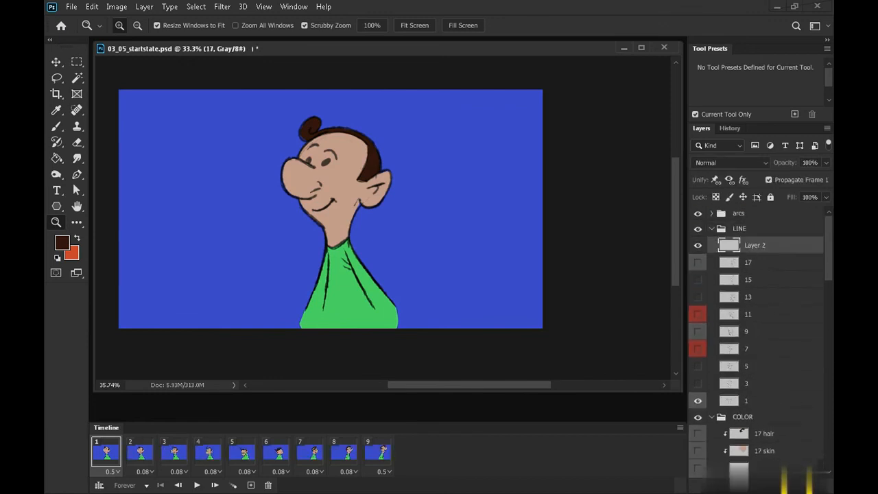
Lasso a sloping wedge across the canvas bottom, rising to the right, fill it dark brown, deselect and play the animation
{"action": "left_click", "coordinate": [57, 81]}
{"action": "mouse_move", "coordinate": [140, 329]}
{"action": "left_mouse_down"}
{"action": "mouse_move", "coordinate": [182, 359]}
{"action": "mouse_move", "coordinate": [525, 370]}
{"action": "mouse_move", "coordinate": [586, 284]}
{"action": "mouse_move", "coordinate": [577, 248]}
{"action": "left_mouse_up"}
{"action": "key", "text": "g"}
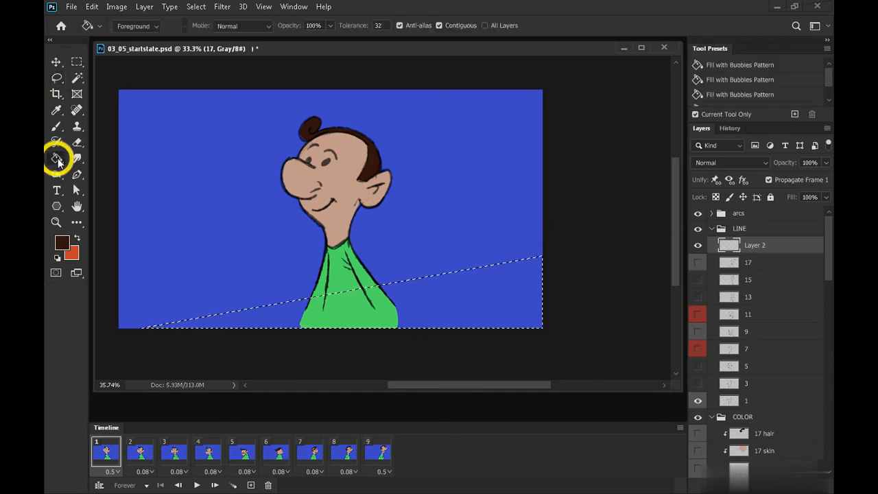
{"action": "left_click", "coordinate": [429, 316]}
{"action": "key", "text": "ctrl+d"}
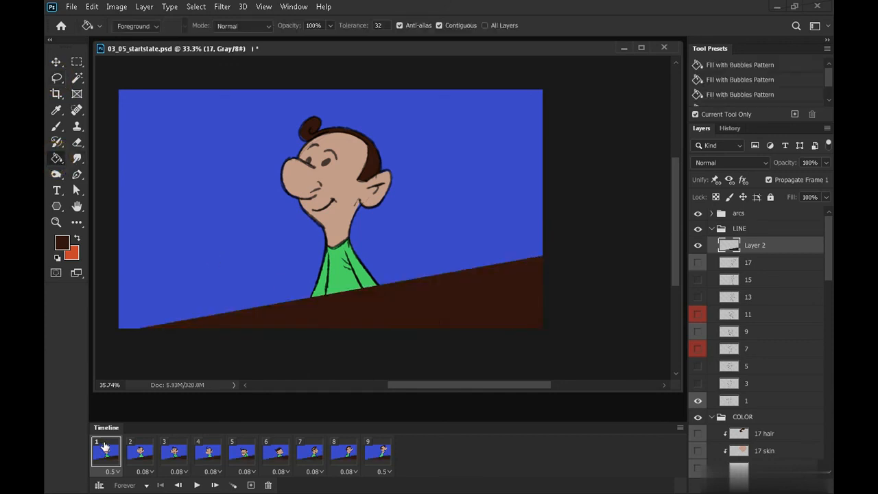
{"action": "key", "text": "space"}
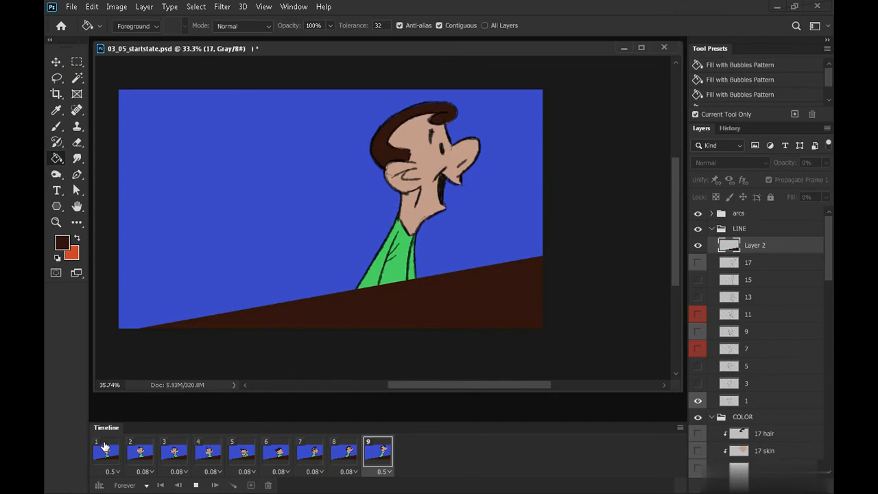